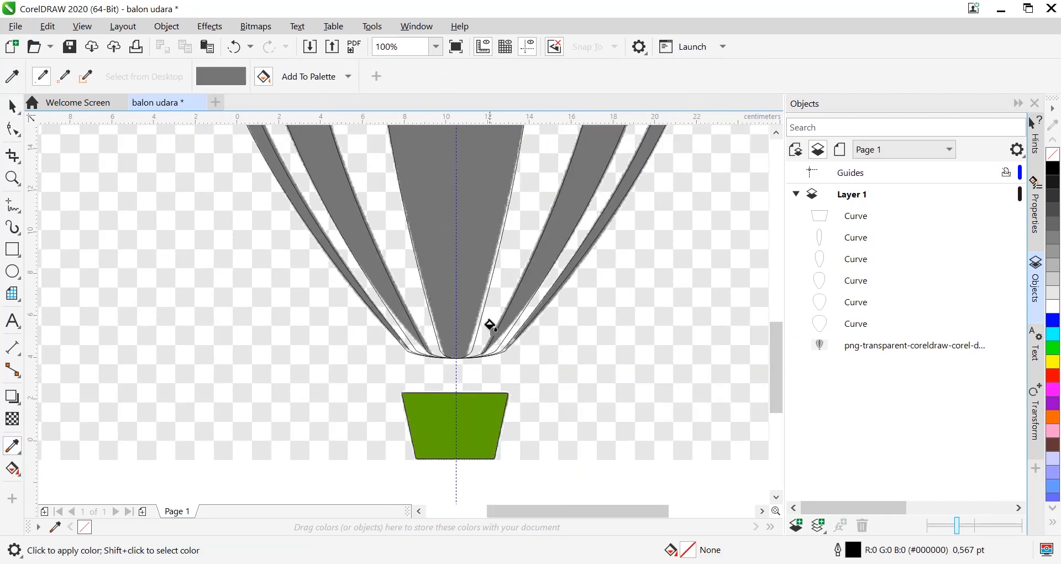
# Apply the sampled grey fill to the traced balloon panels and group the balloon artwork.
pyautogui.click(490, 324)
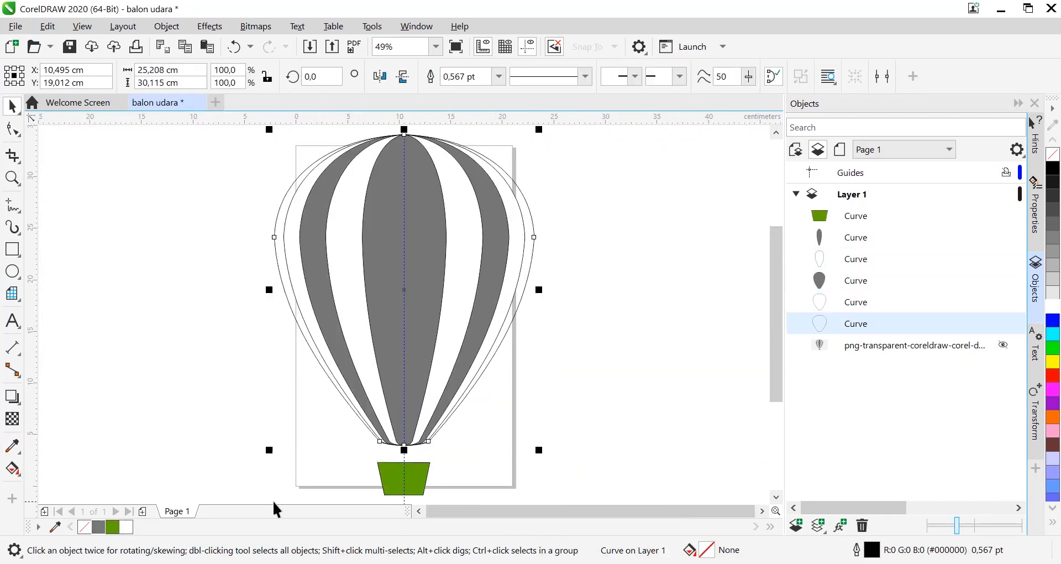
pyautogui.hotkey('ctrl', 'g')
pyautogui.scroll(2, 466, 457)
pyautogui.click(466, 457)
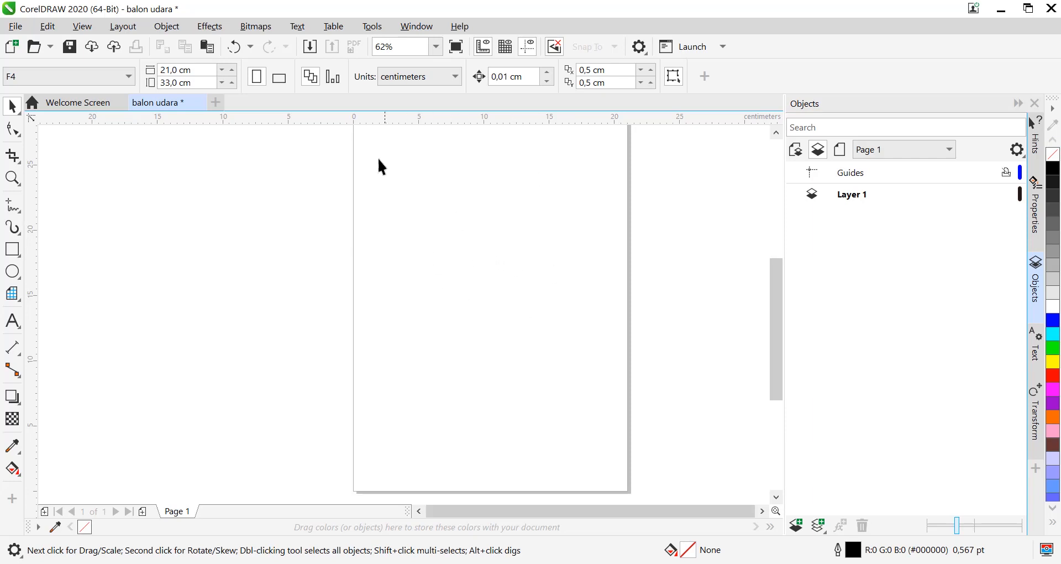
# Import the png-transparent-coreldraw hot air balloon image and place it on the page.
pyautogui.click(312, 48)
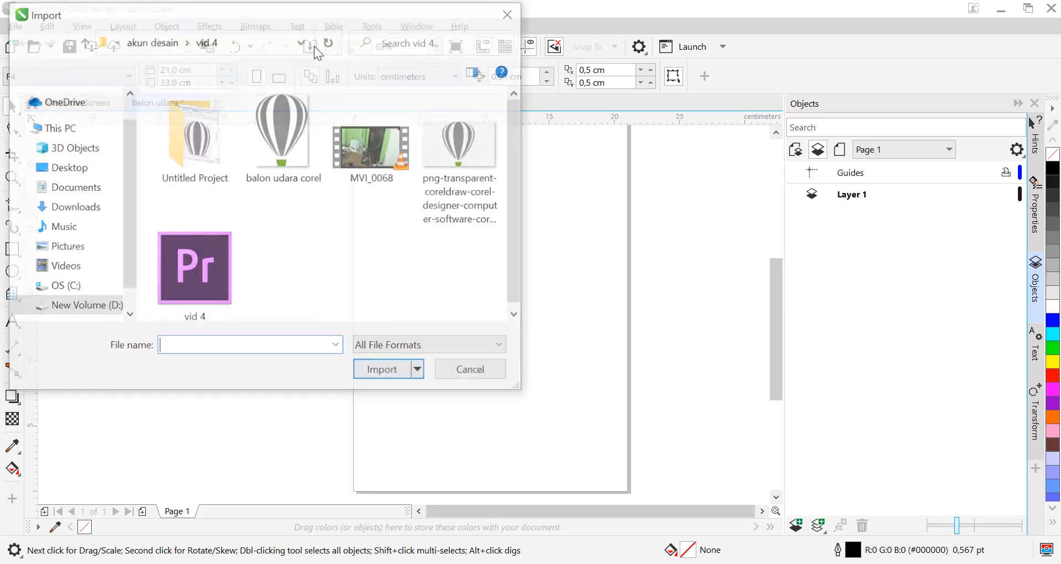
pyautogui.click(466, 186)
pyautogui.click(387, 371)
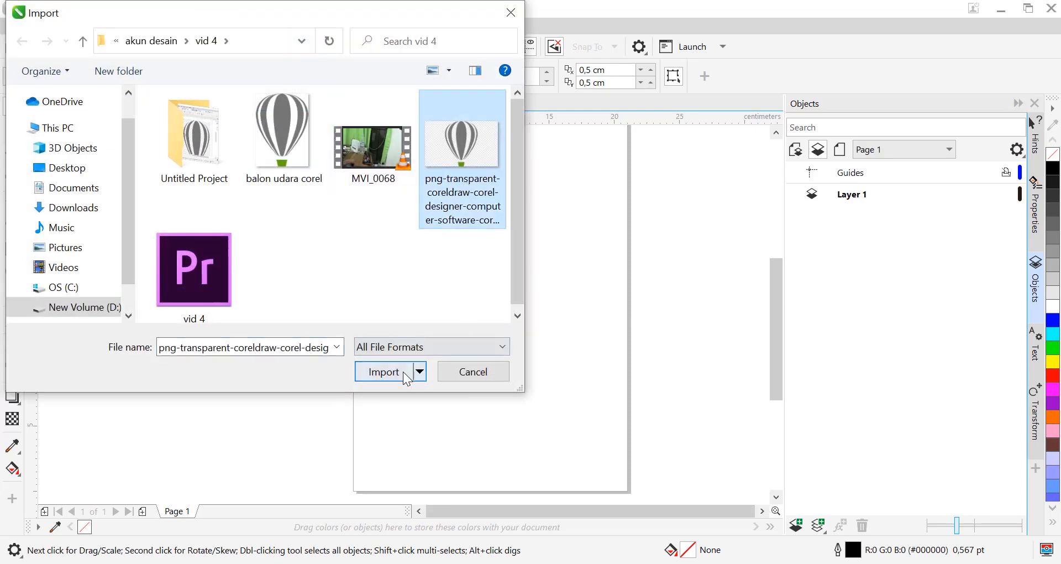
pyautogui.click(358, 165)
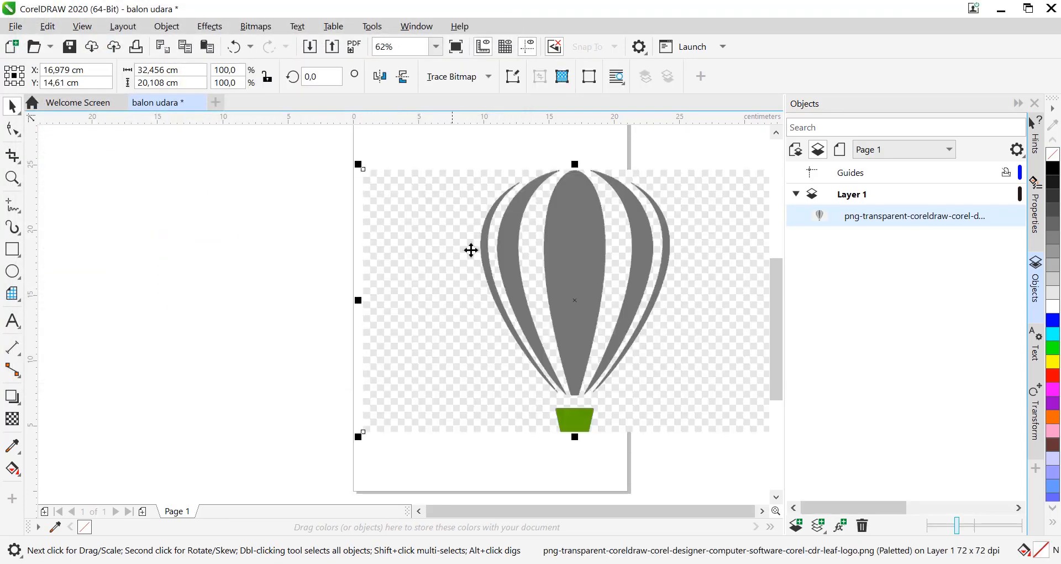
# Centre the balloon image on the page and scale it up proportionally from its centre to about 173%.
pyautogui.press('p')
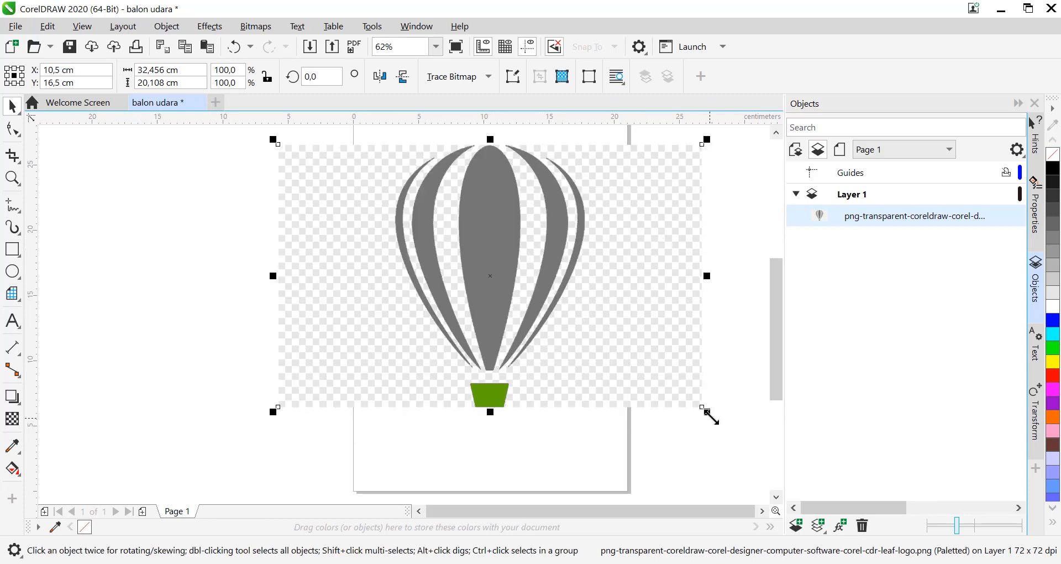
pyautogui.moveTo(707, 412); pyautogui.dragTo(738, 474)
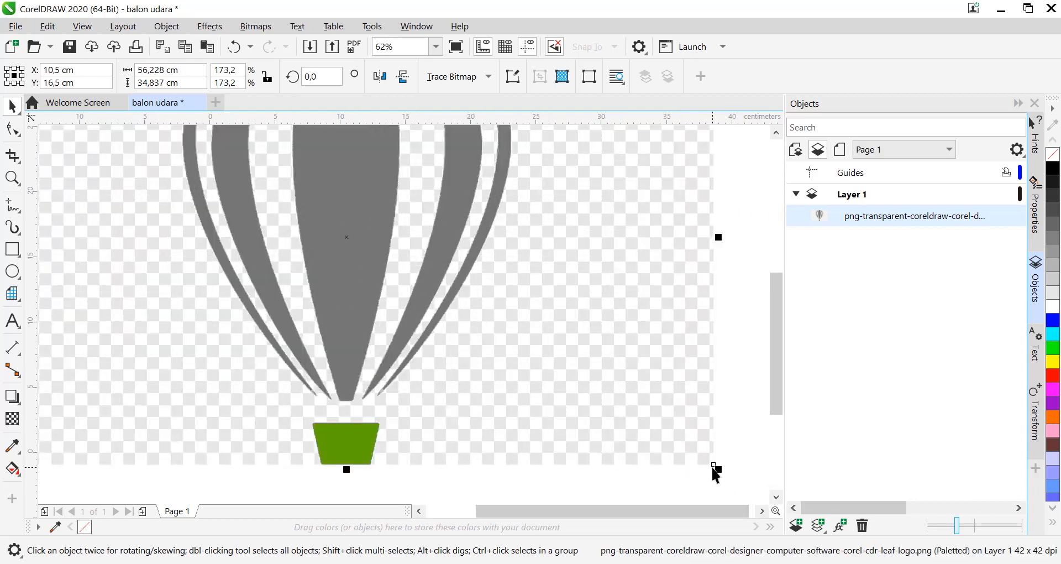
pyautogui.press('F4')
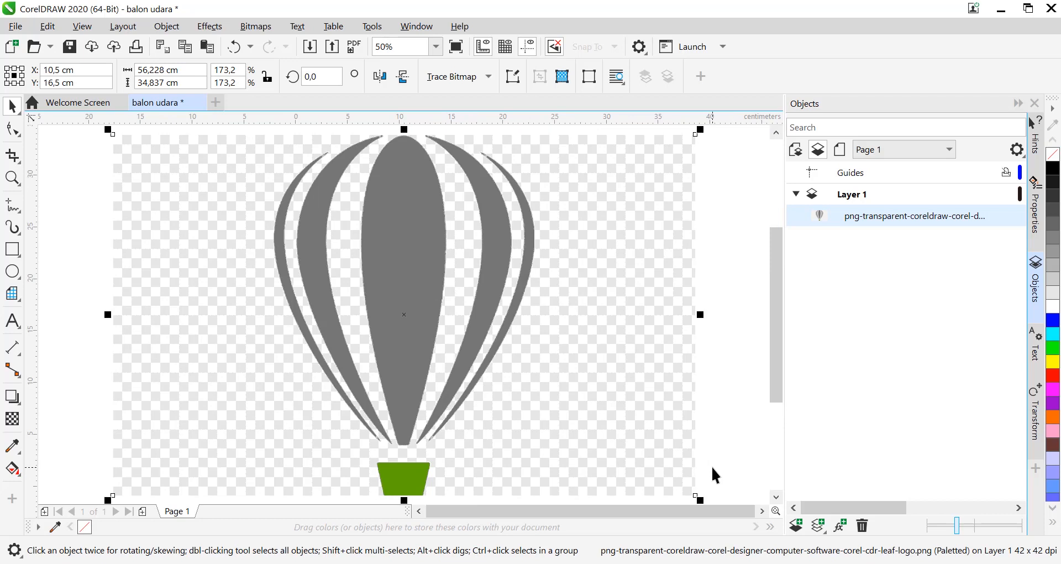
# Add a vertical guideline and centre it on the page at X 10.5 cm.
pyautogui.click(735, 350)
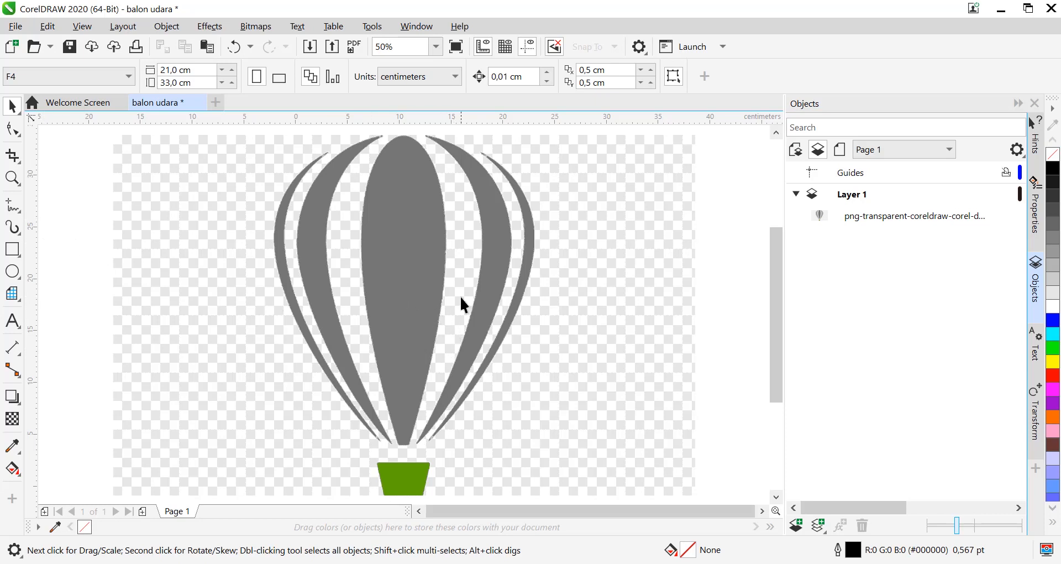
pyautogui.moveTo(32, 217); pyautogui.dragTo(61, 231)
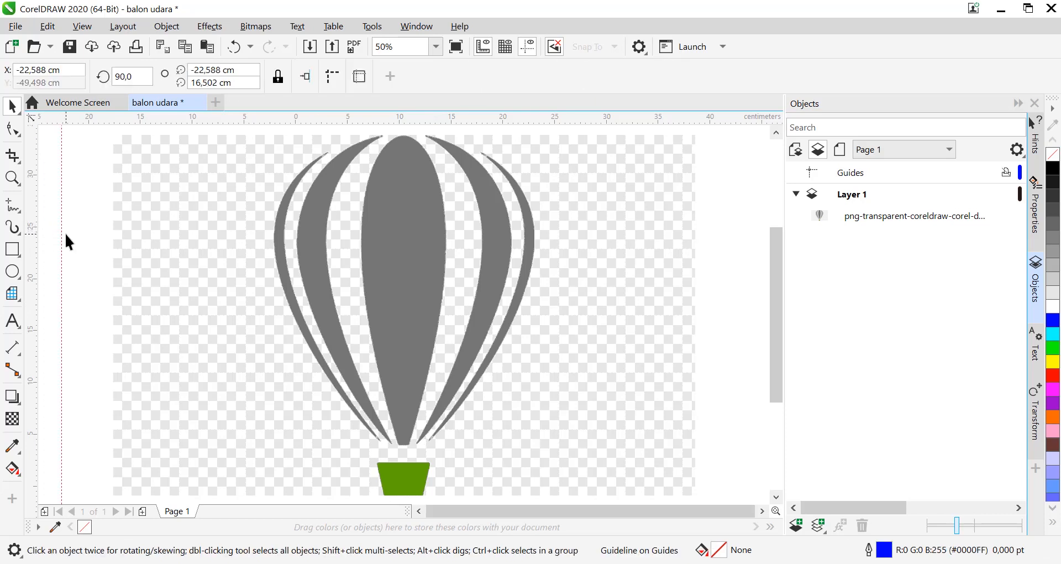
pyautogui.press('p')
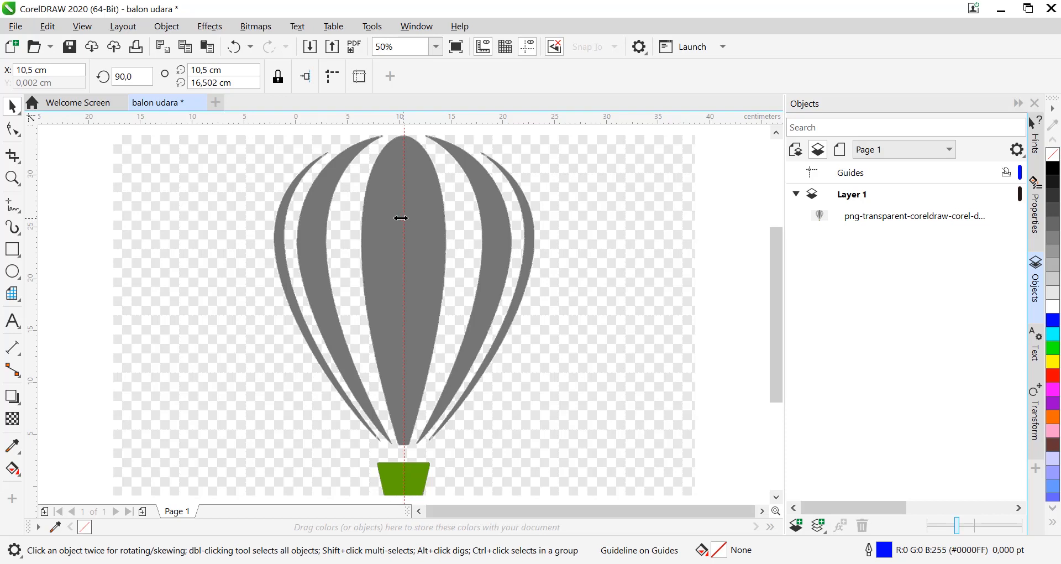
# Move the guideline to about X -2.3 cm, shift the balloon image off centre, and centre the image on the page again.
pyautogui.moveTo(403, 218); pyautogui.dragTo(271, 244)
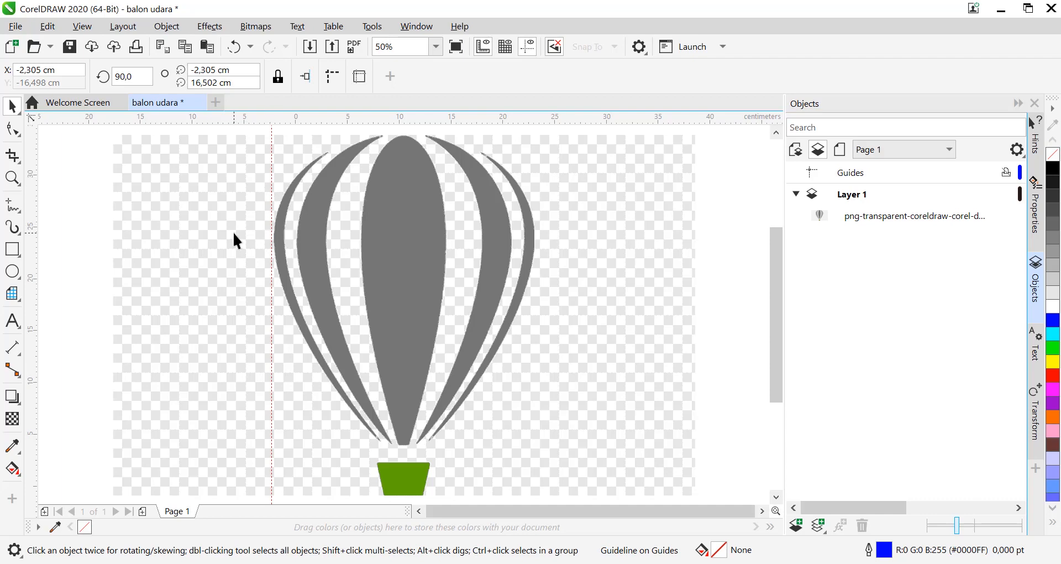
pyautogui.moveTo(227, 236); pyautogui.dragTo(163, 298)
pyautogui.moveTo(427, 257)
pyautogui.mouseDown()
pyautogui.moveTo(389, 261)
pyautogui.moveTo(497, 231)
pyautogui.moveTo(423, 251)
pyautogui.mouseUp()
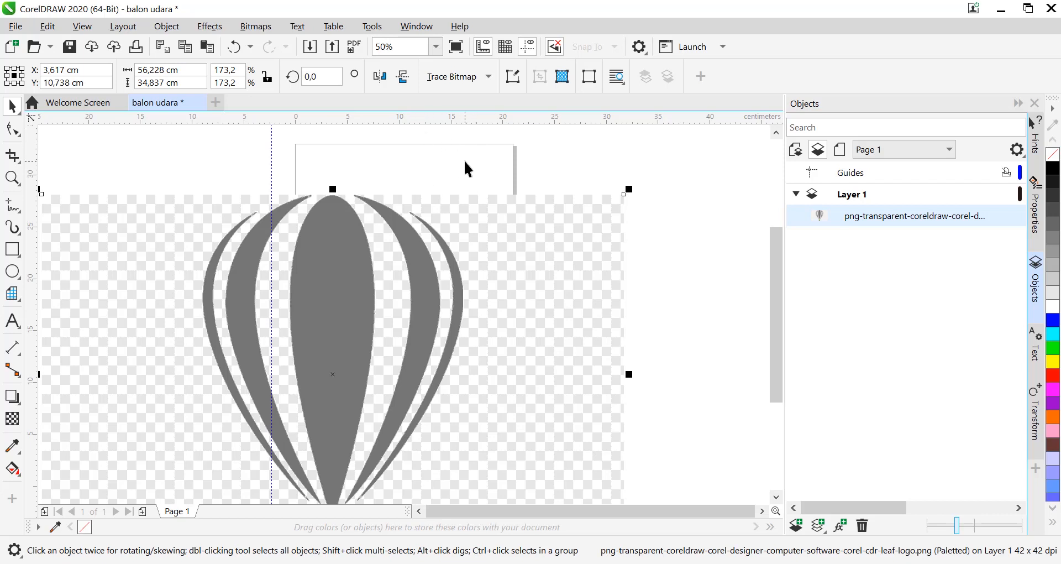
pyautogui.moveTo(407, 265); pyautogui.dragTo(407, 266)
pyautogui.press('p')
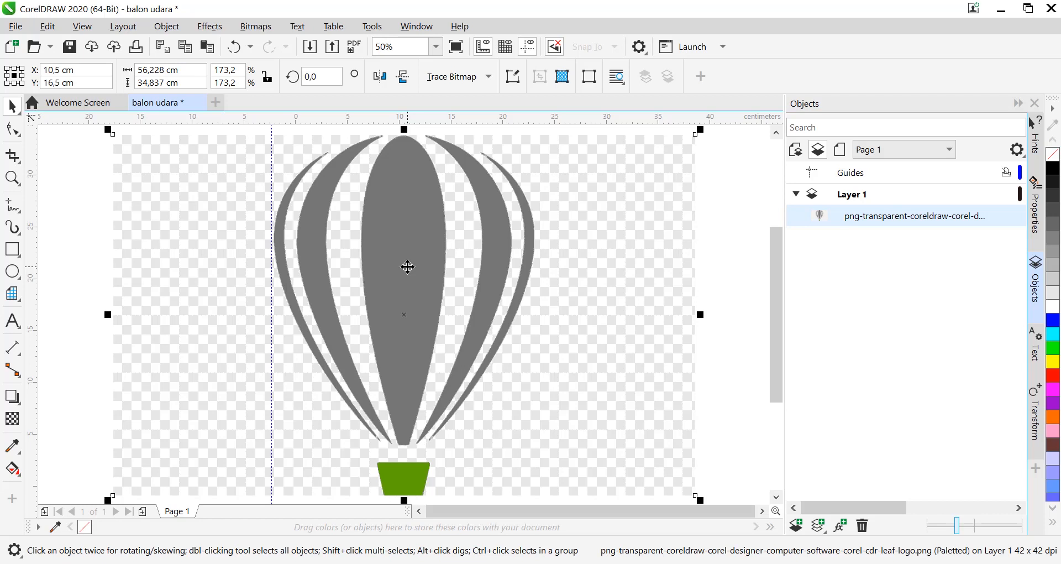
# Move the vertical guideline to about X -8.1 cm, centre it on the page again, and deselect it.
pyautogui.moveTo(272, 130); pyautogui.dragTo(212, 137)
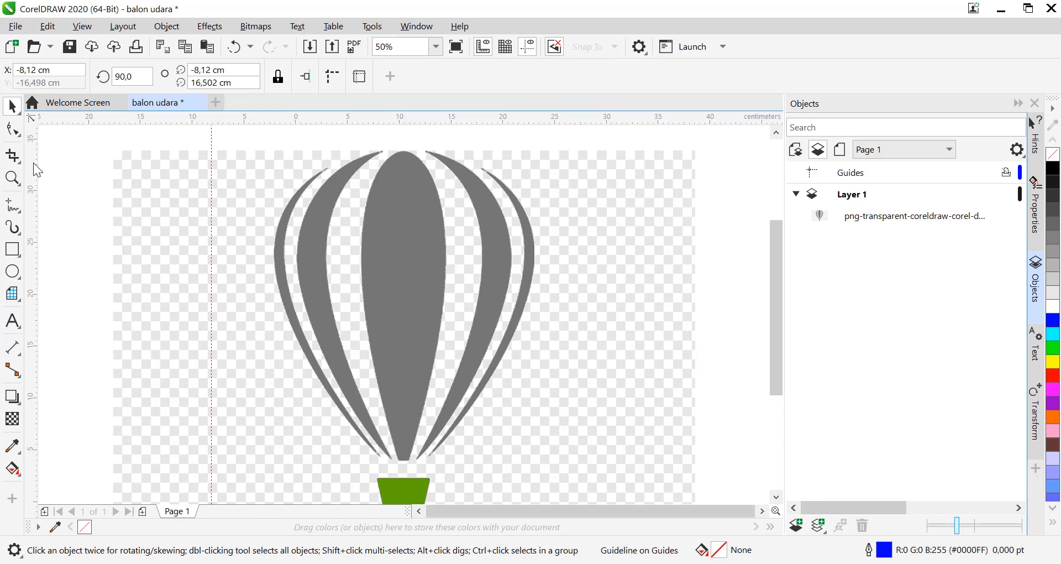
pyautogui.click(212, 138)
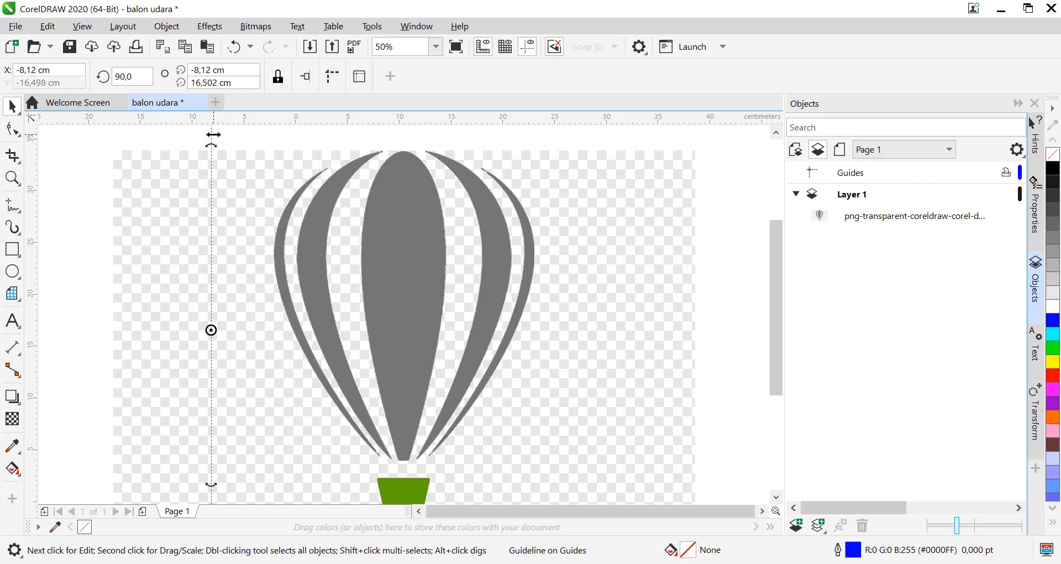
pyautogui.press('p')
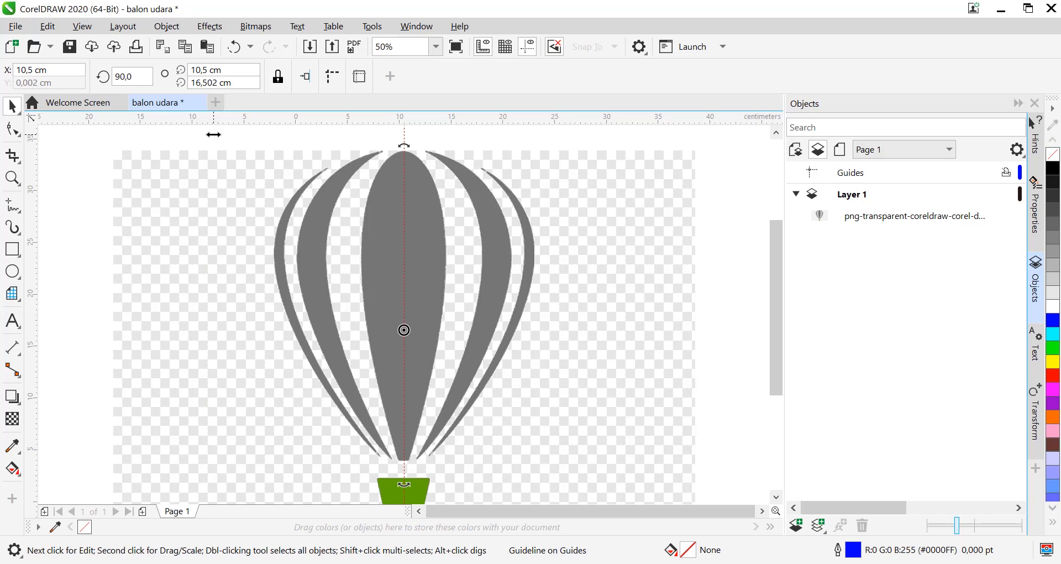
pyautogui.click(493, 174)
pyautogui.click(733, 186)
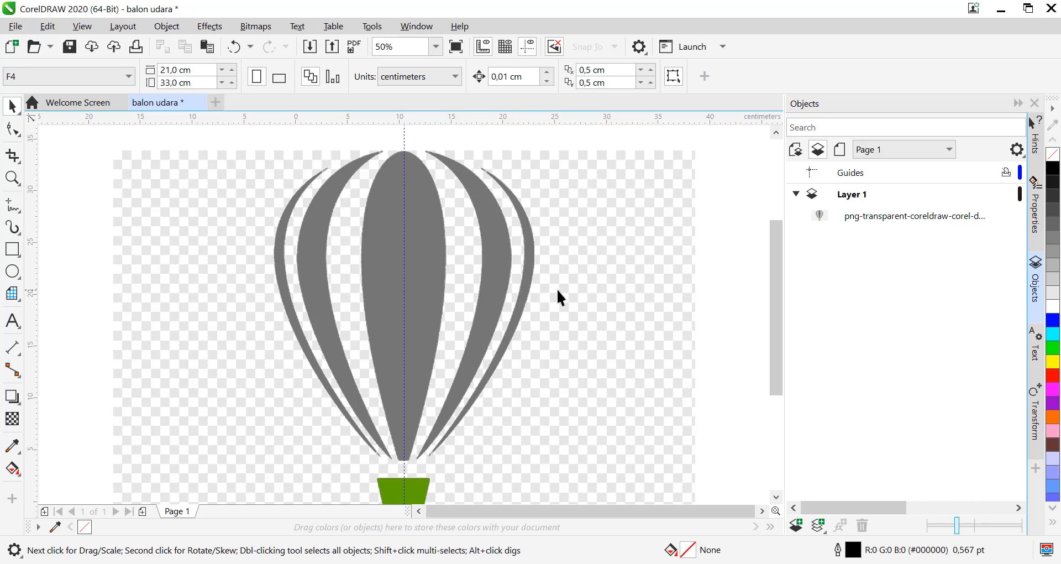
# Draw a rectangle about 13.7 by 30.5 cm over the balloon's left half and nudge its right edge onto the centre guideline.
pyautogui.click(13, 250)
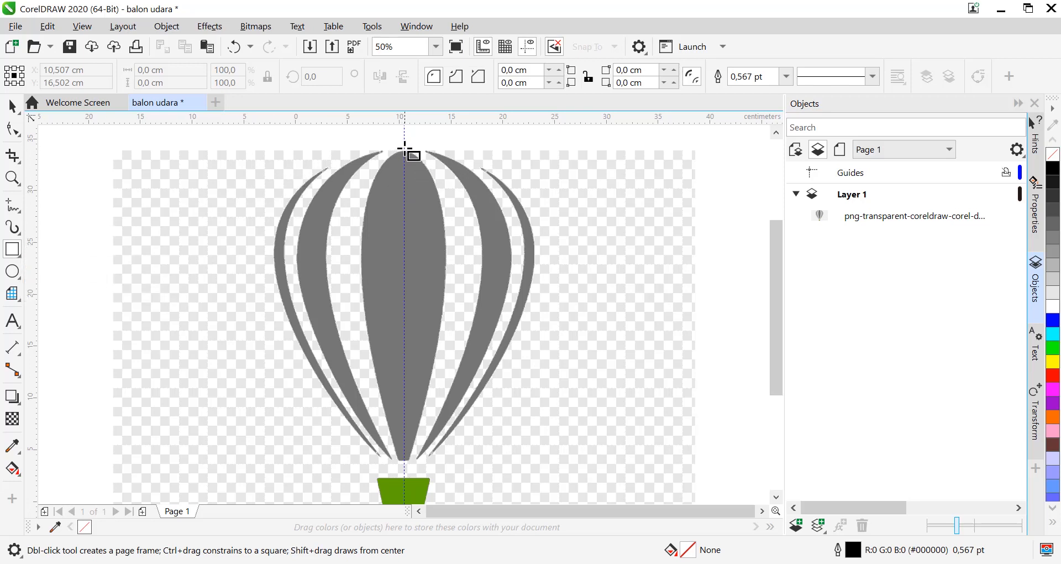
pyautogui.moveTo(405, 148); pyautogui.dragTo(262, 464)
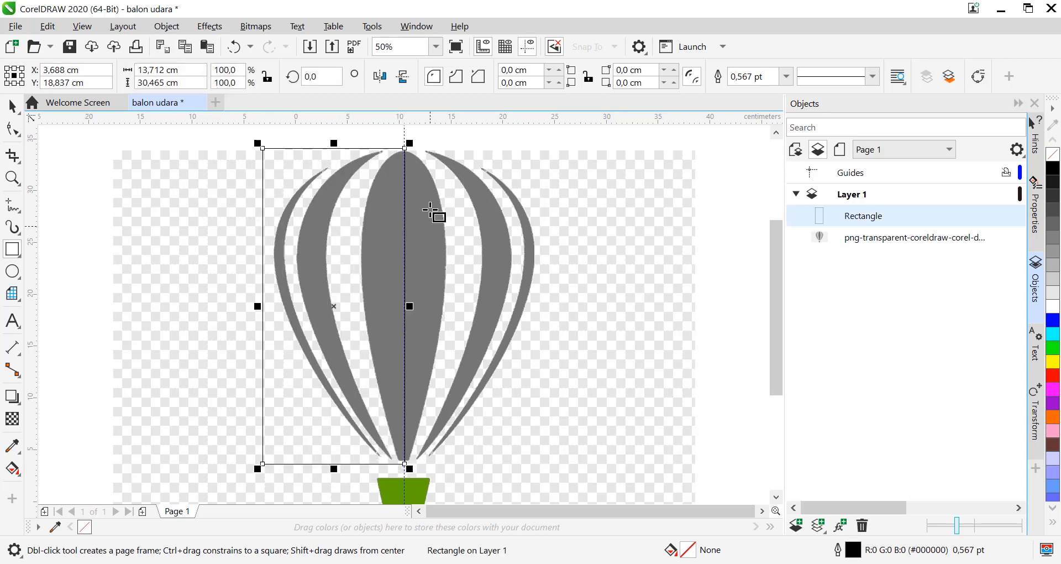
pyautogui.scroll(3, 396, 152)
pyautogui.scroll(-1, 467, 161)
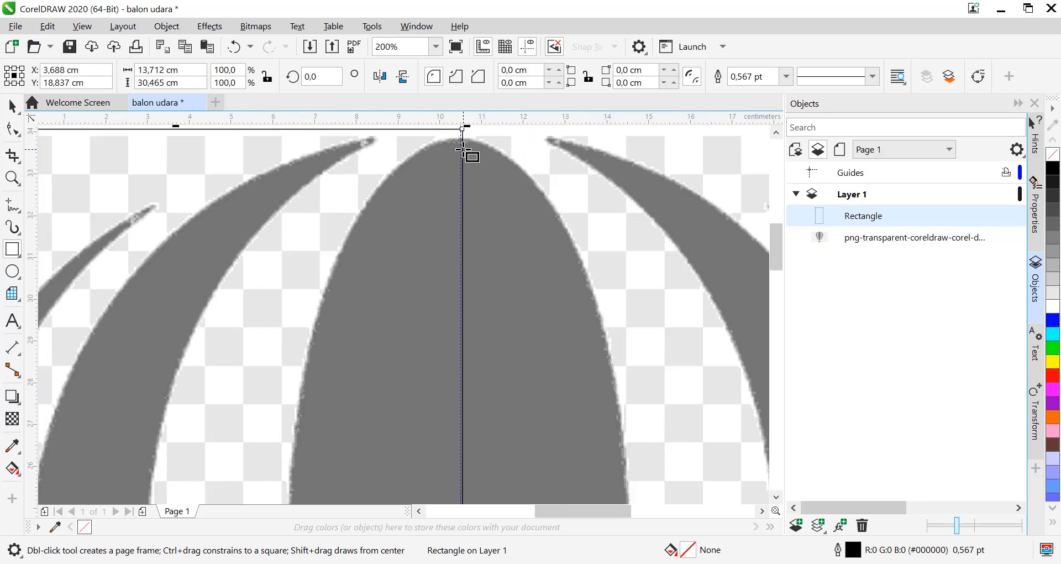
pyautogui.scroll(-1, 463, 148)
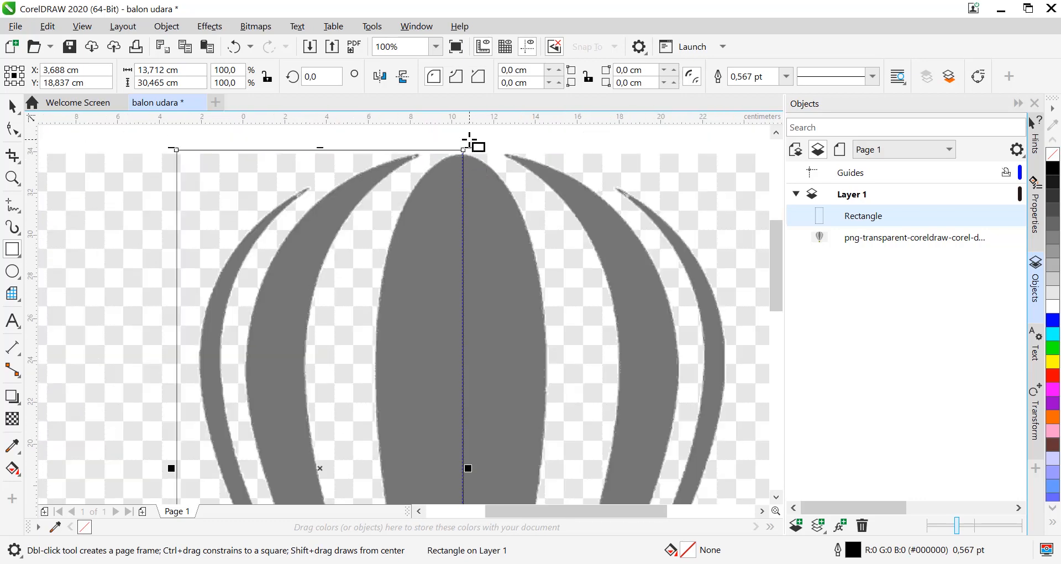
pyautogui.scroll(3, 468, 146)
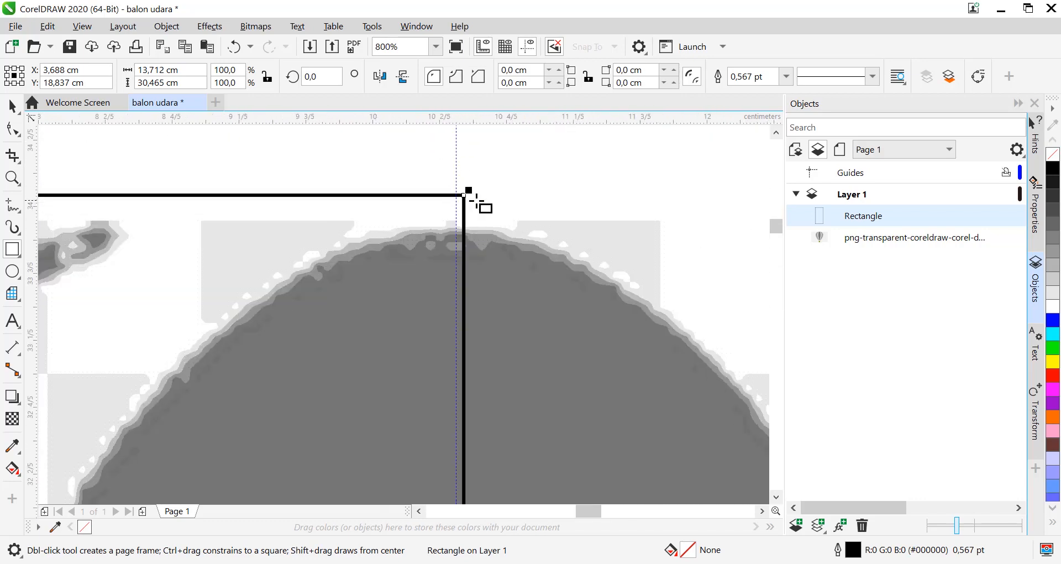
pyautogui.press('Left')
pyautogui.press('Left')
pyautogui.press('Left')
pyautogui.press('Left')
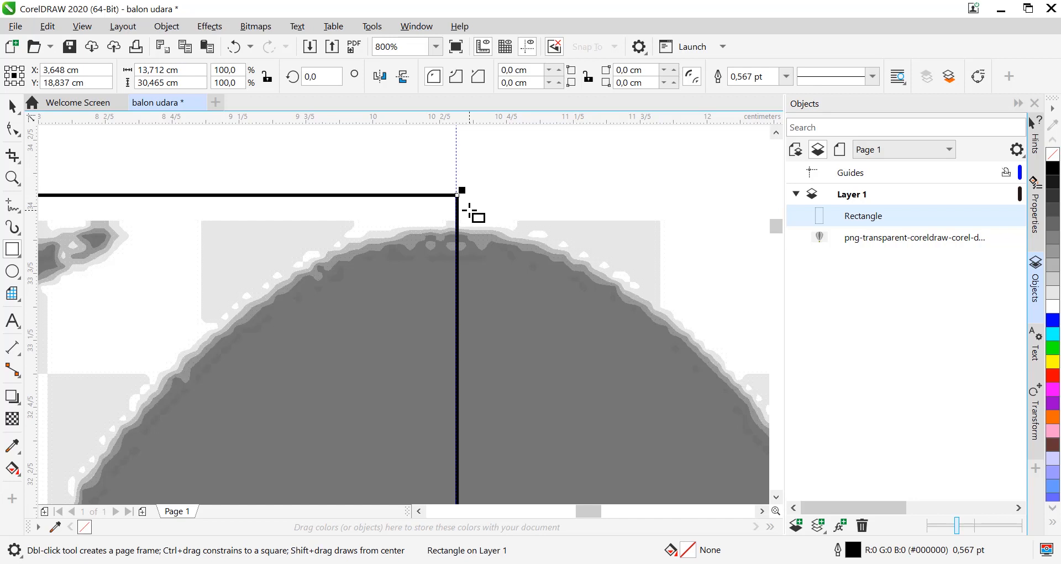
pyautogui.scroll(-3, 470, 213)
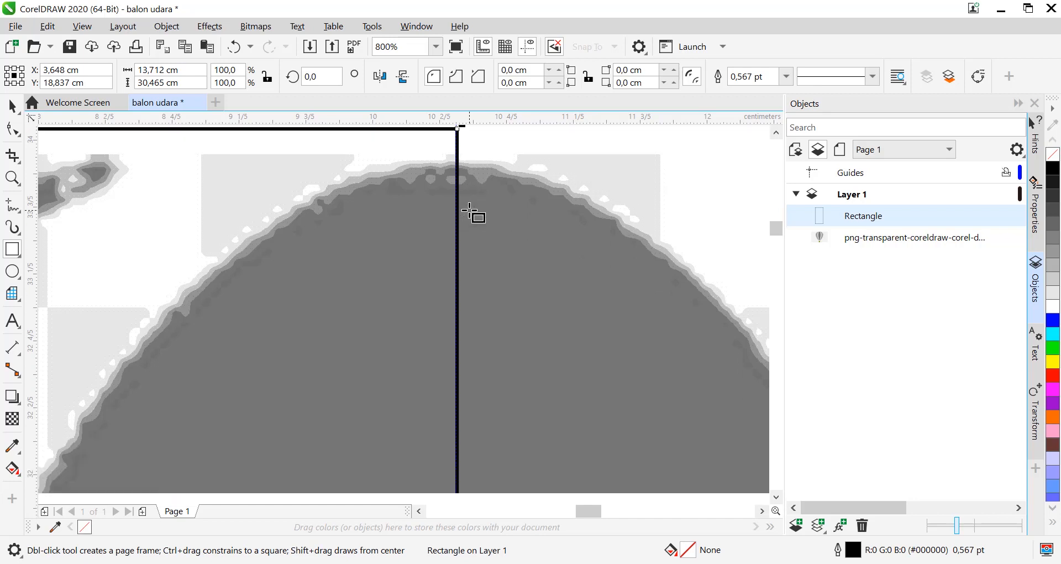
pyautogui.scroll(5, 470, 212)
pyautogui.scroll(-8, 470, 213)
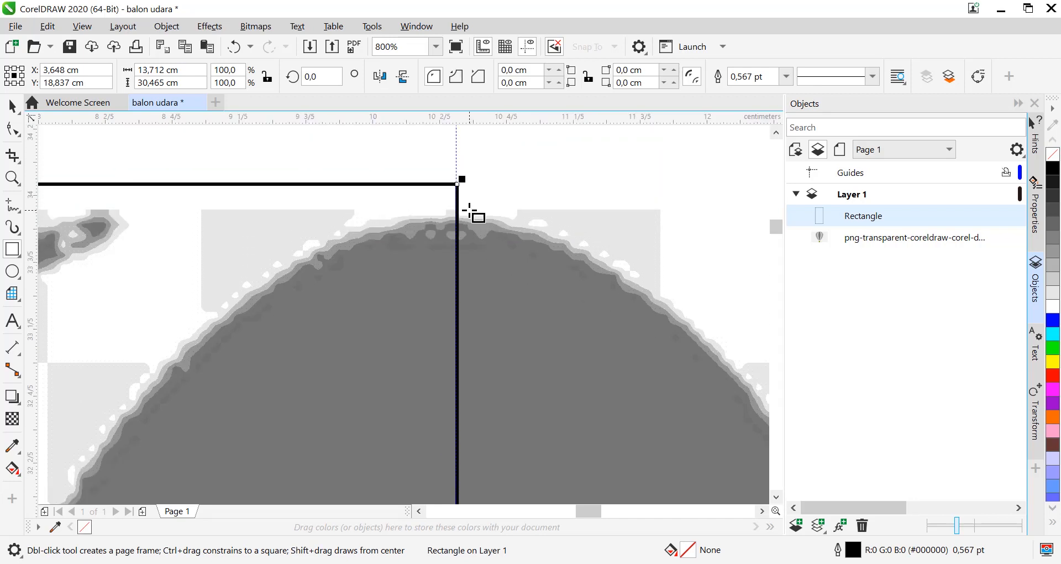
pyautogui.scroll(7, 470, 213)
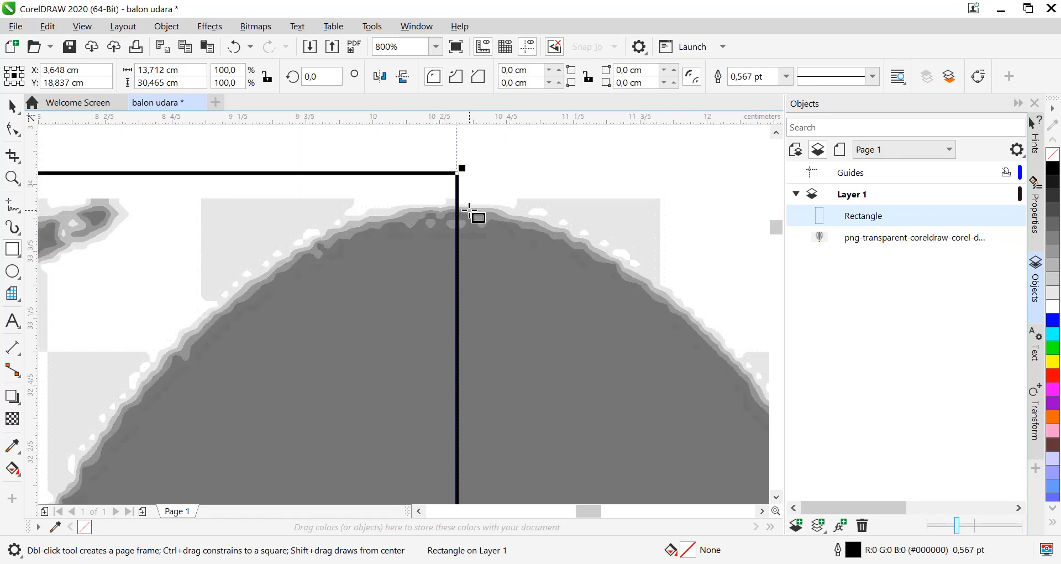
pyautogui.hscroll(2, 470, 212)
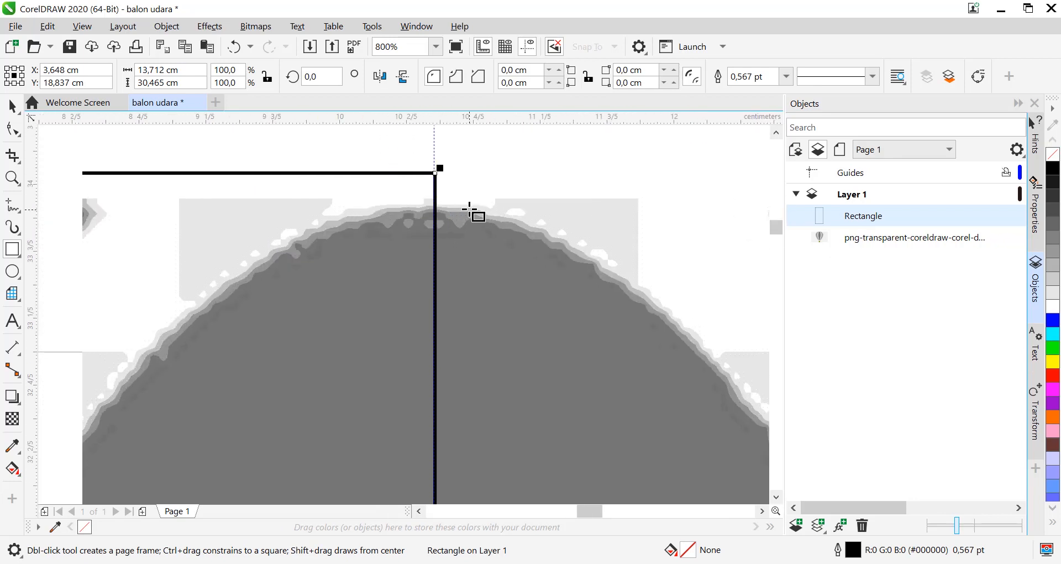
pyautogui.hscroll(-9, 470, 213)
pyautogui.hscroll(4, 470, 213)
pyautogui.hscroll(6, 469, 212)
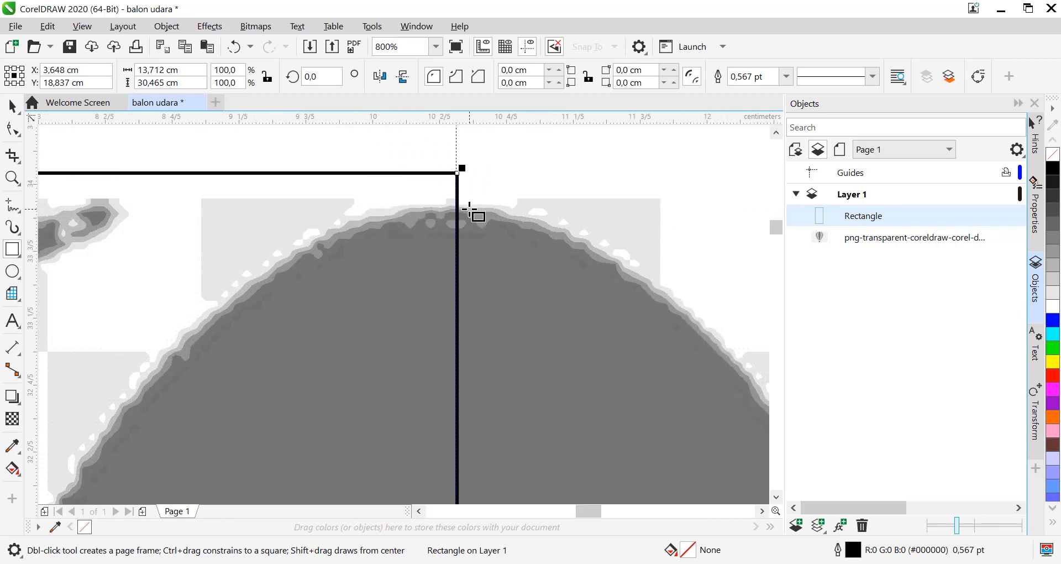
pyautogui.hscroll(-2, 470, 213)
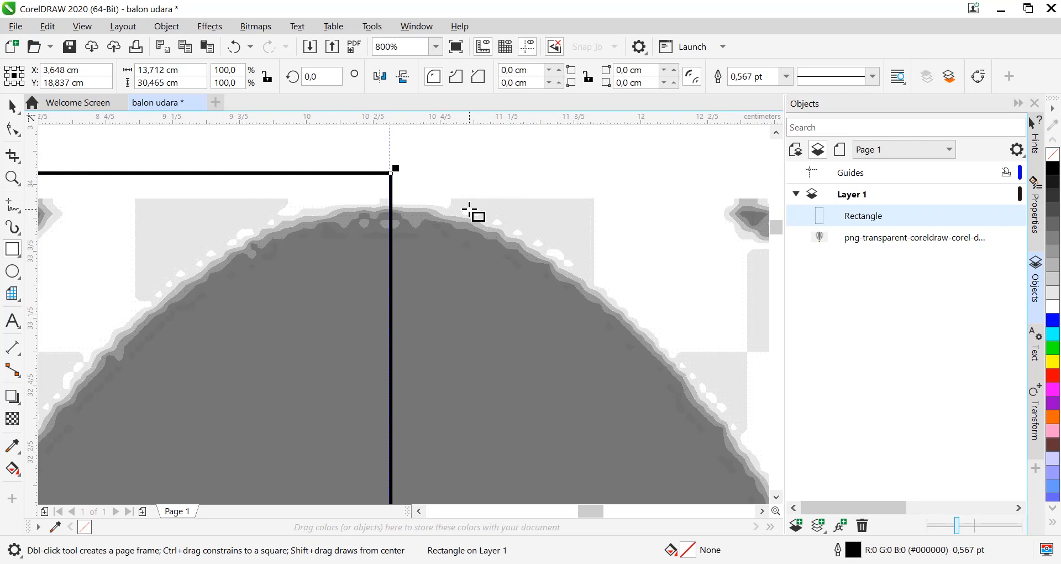
# Convert the rectangle to curves and move its top-left node to the widest point of the balloon's left edge.
pyautogui.press('F4')
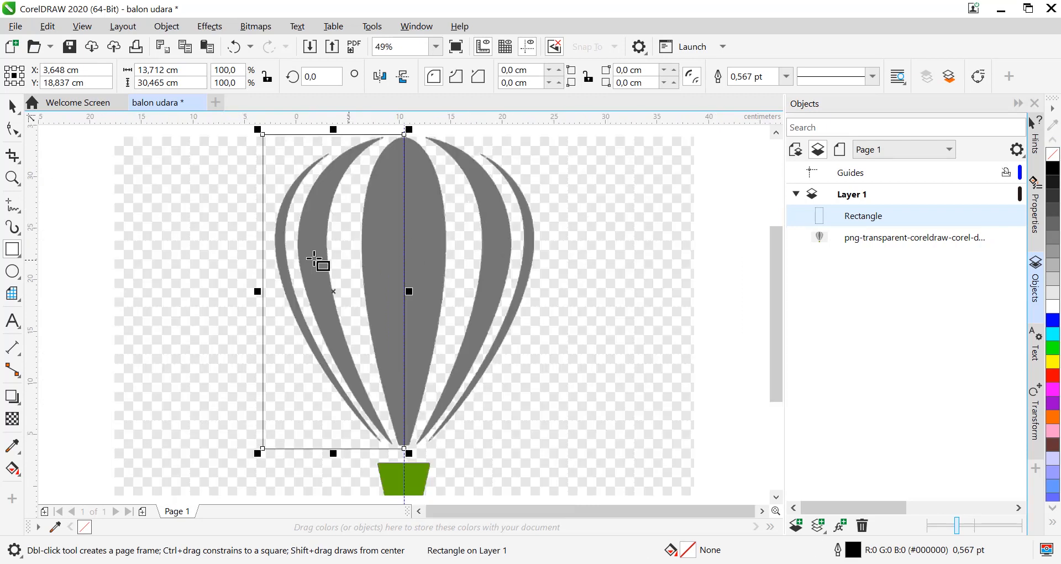
pyautogui.click(12, 106)
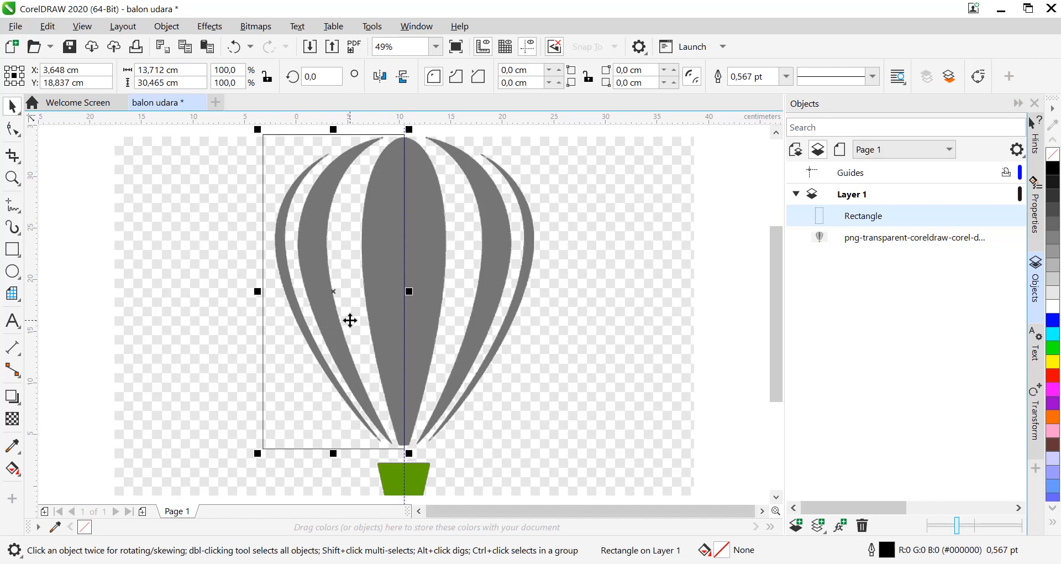
pyautogui.click(13, 133)
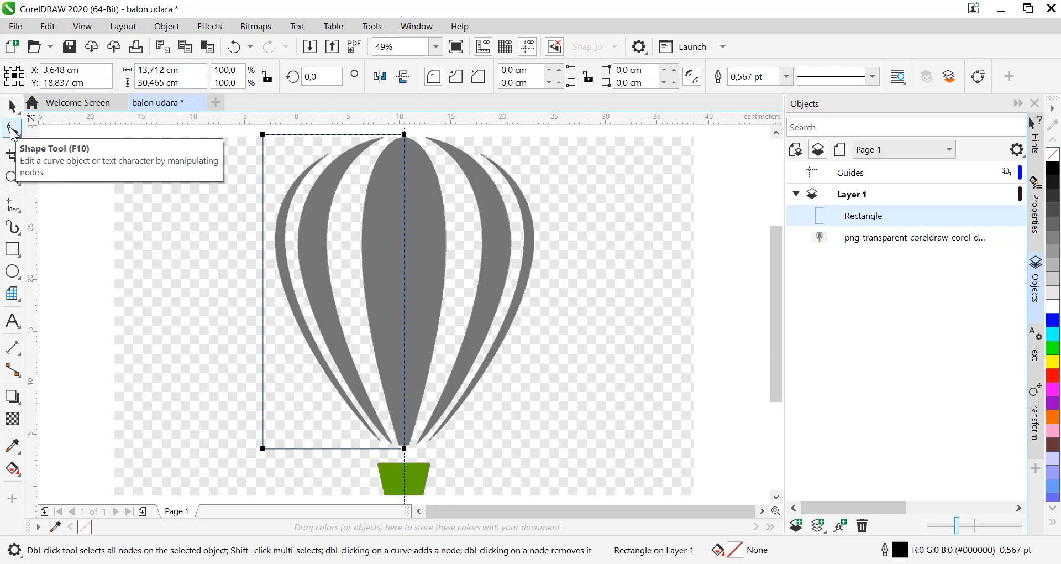
pyautogui.hotkey('ctrl', 'q')
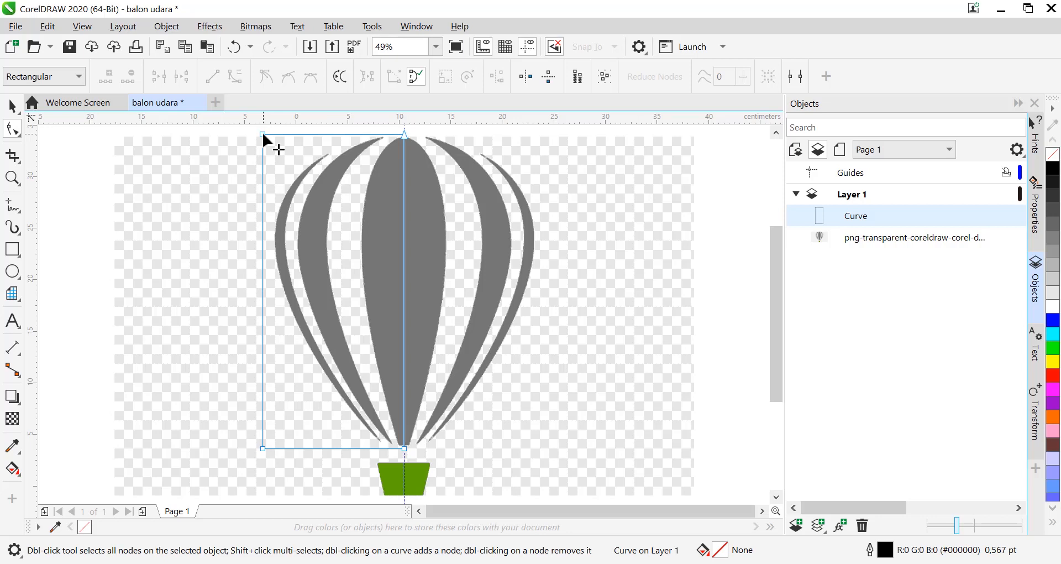
pyautogui.moveTo(263, 134); pyautogui.dragTo(274, 231)
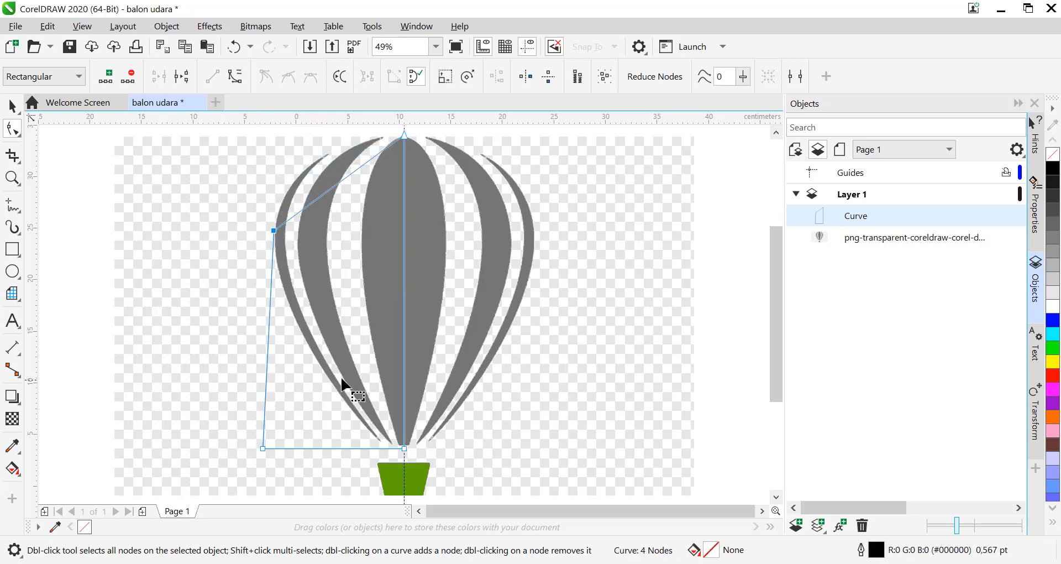
# Move the outline's lower-left node to the outer stripe's lower tip and its lower-right node up to the balloon's base on the guideline.
pyautogui.scroll(2, 381, 451)
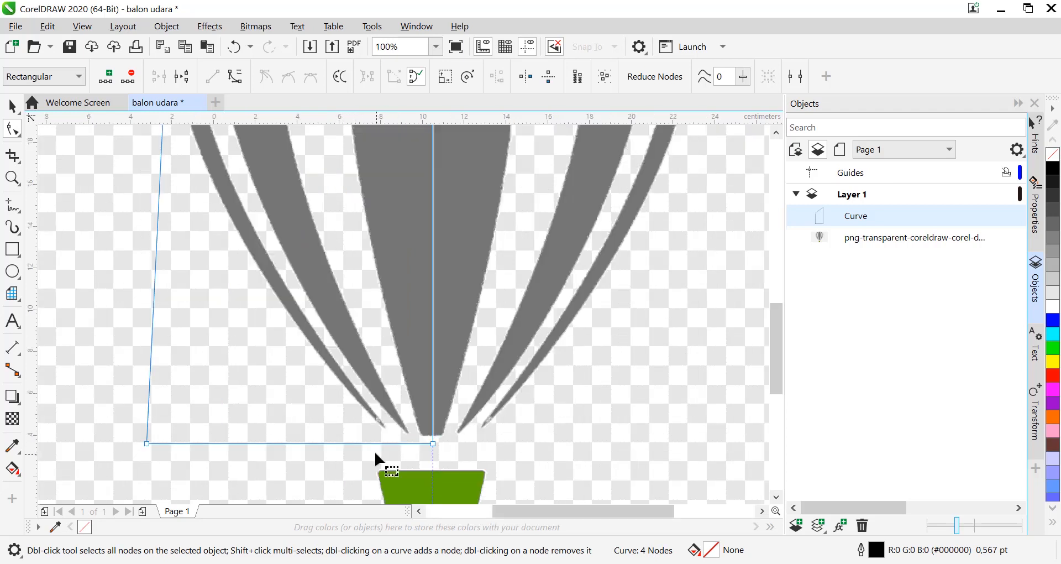
pyautogui.moveTo(146, 444); pyautogui.dragTo(426, 390)
pyautogui.scroll(2, 436, 451)
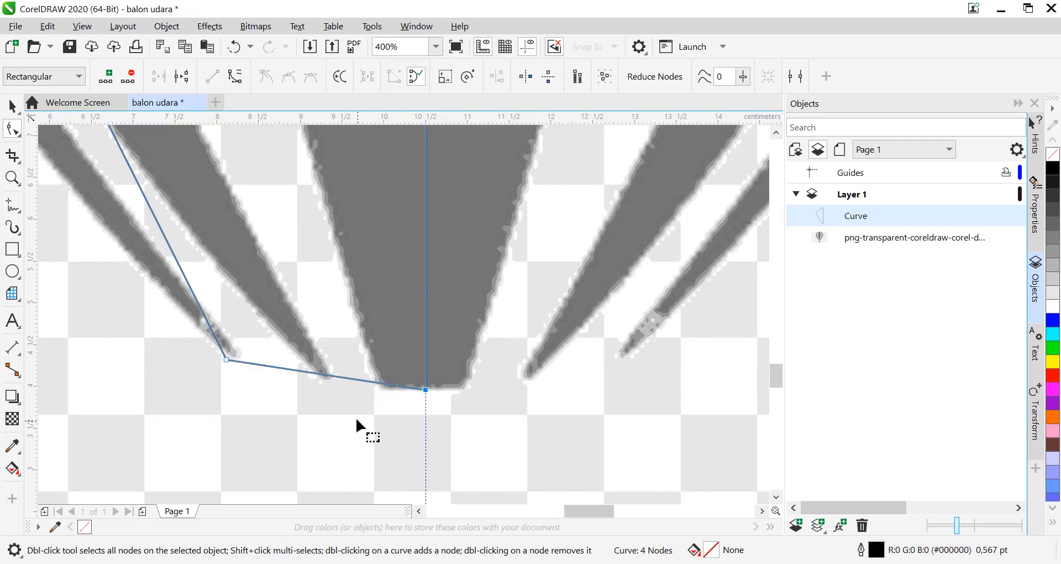
# Convert the outline's upper-left segment to a curve and bend it outward along the outer stripe's edge.
pyautogui.scroll(-8, 356, 417)
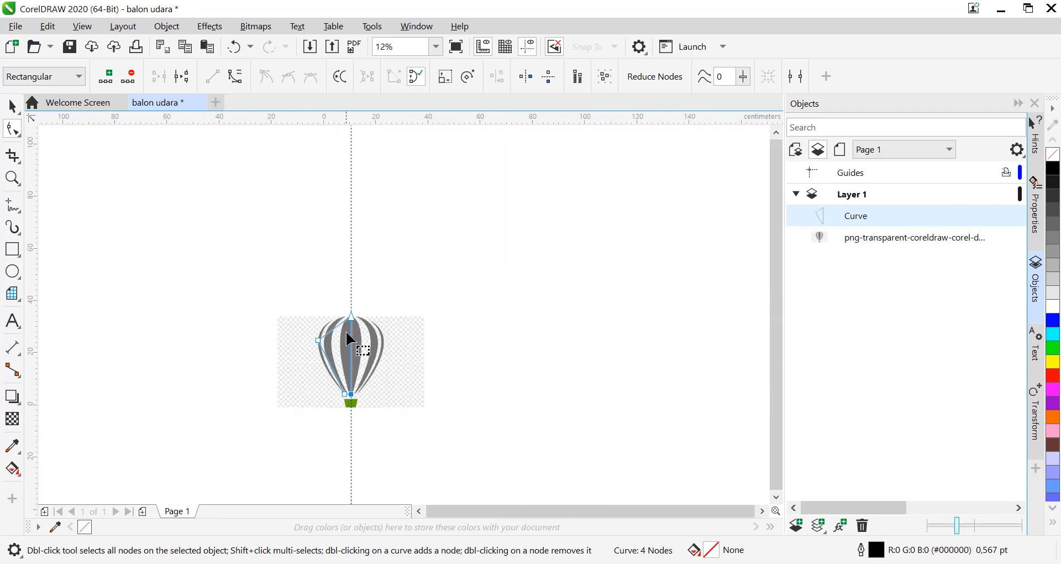
pyautogui.scroll(6, 346, 333)
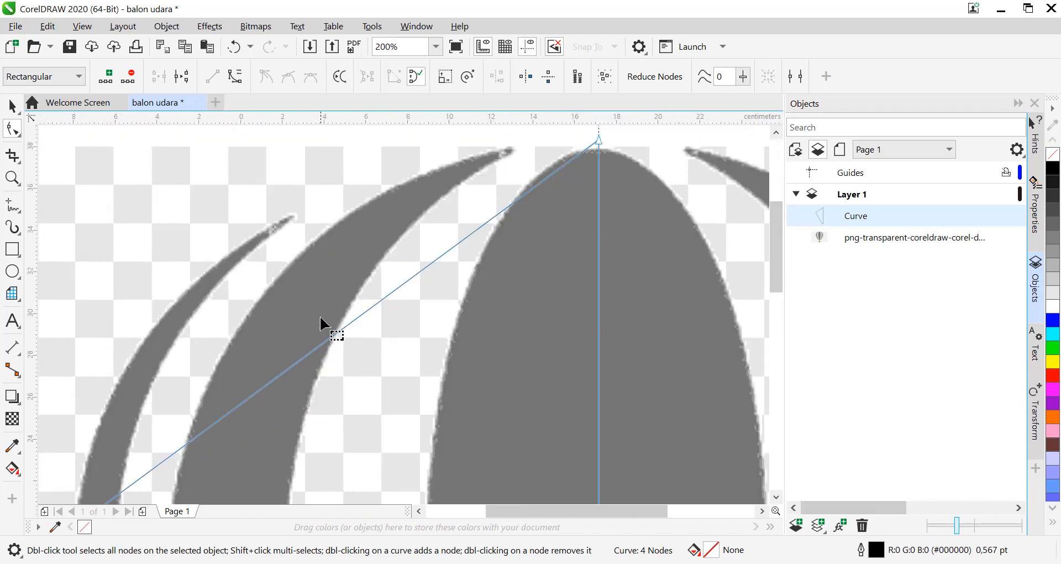
pyautogui.scroll(-2, 321, 319)
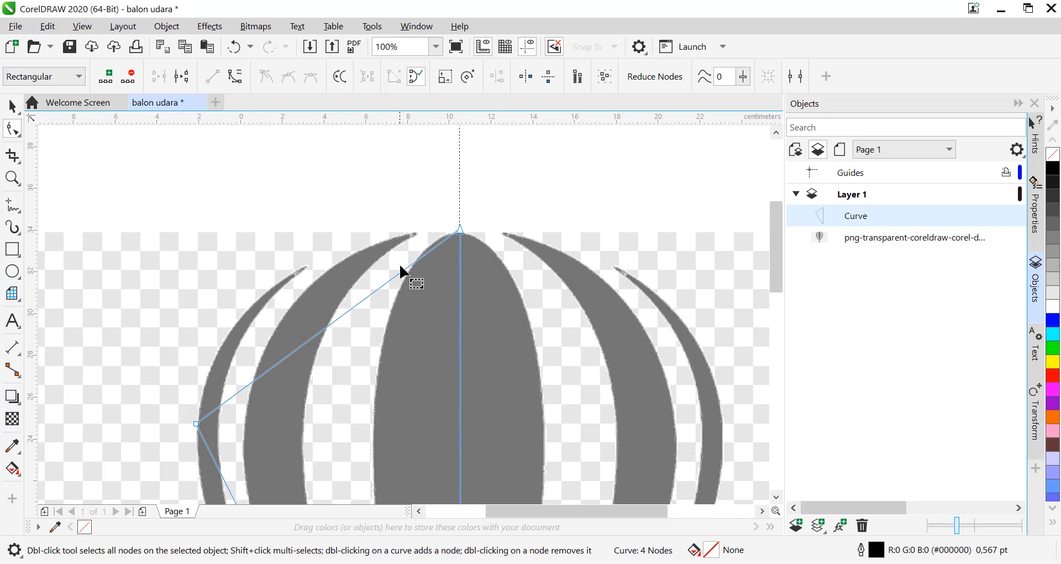
pyautogui.click(326, 328)
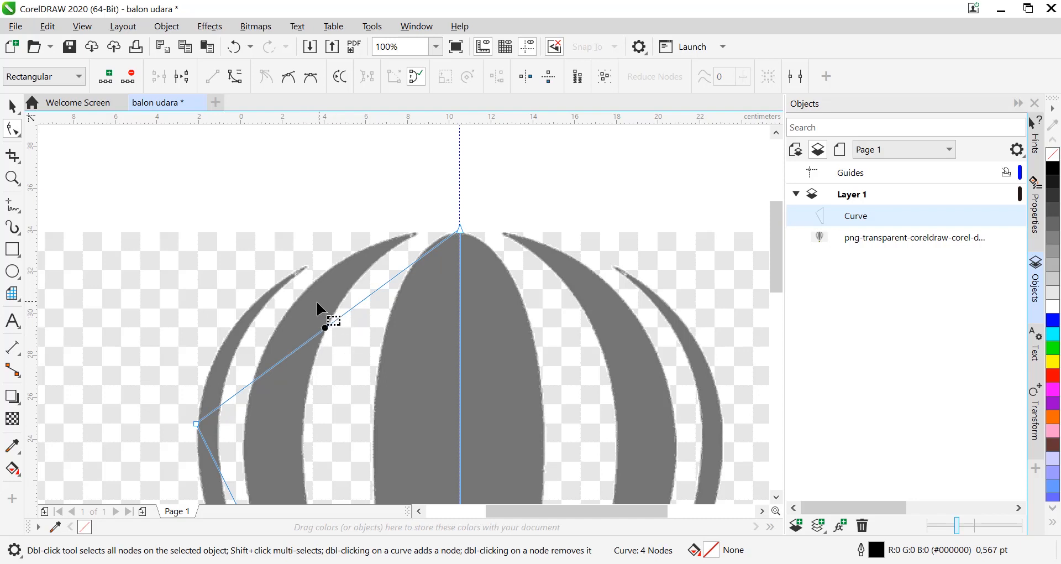
pyautogui.click(235, 77)
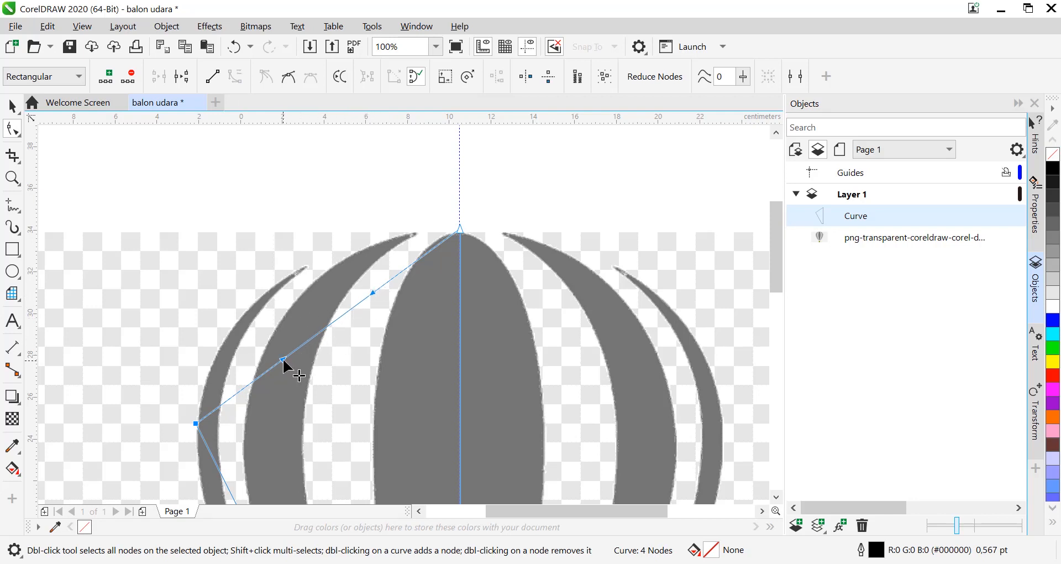
pyautogui.moveTo(282, 359); pyautogui.dragTo(244, 321)
pyautogui.hotkey('ctrl', 'z')
pyautogui.click(329, 323)
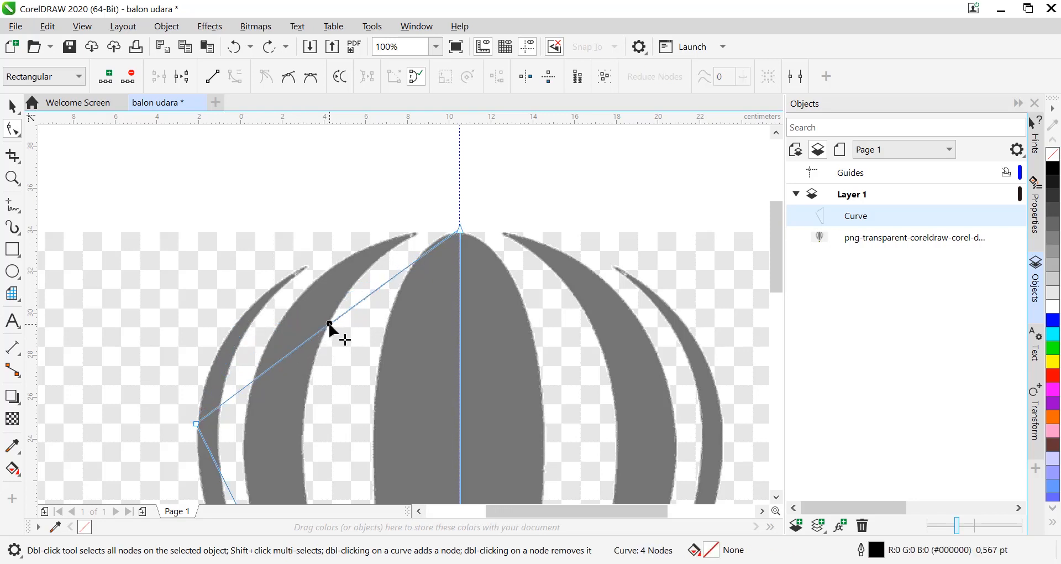
pyautogui.moveTo(330, 326); pyautogui.dragTo(281, 283)
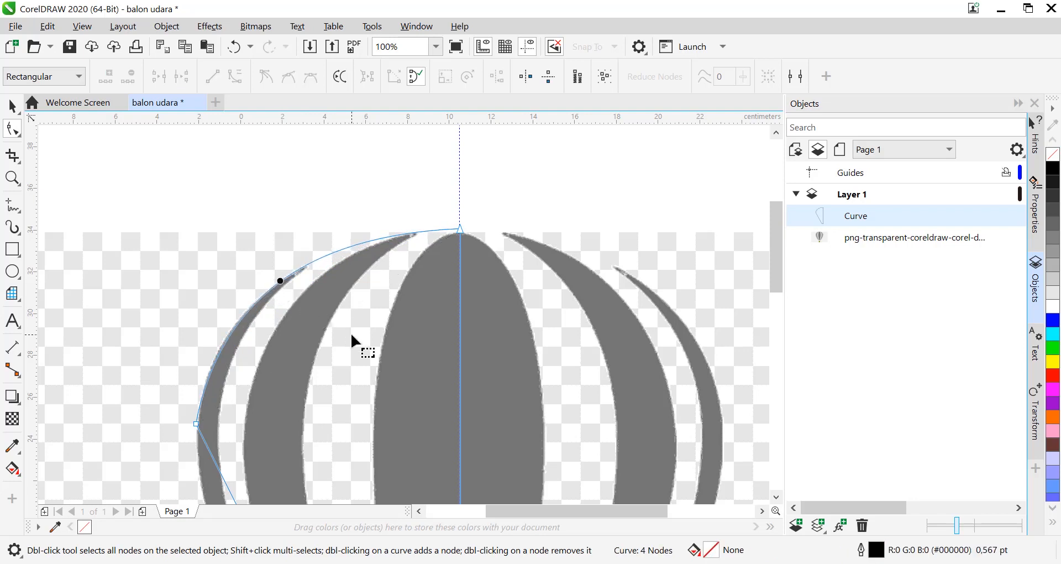
# Convert the outline's lower-left segment to a curve and bend it to follow the outer stripe down to its tip.
pyautogui.moveTo(775, 250); pyautogui.dragTo(784, 328)
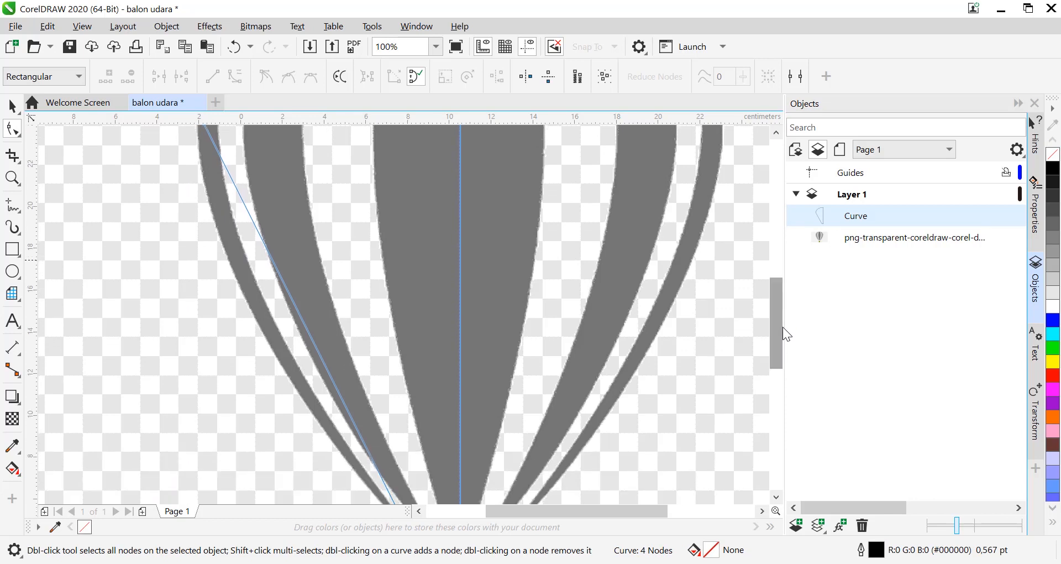
pyautogui.click(300, 315)
pyautogui.click(235, 76)
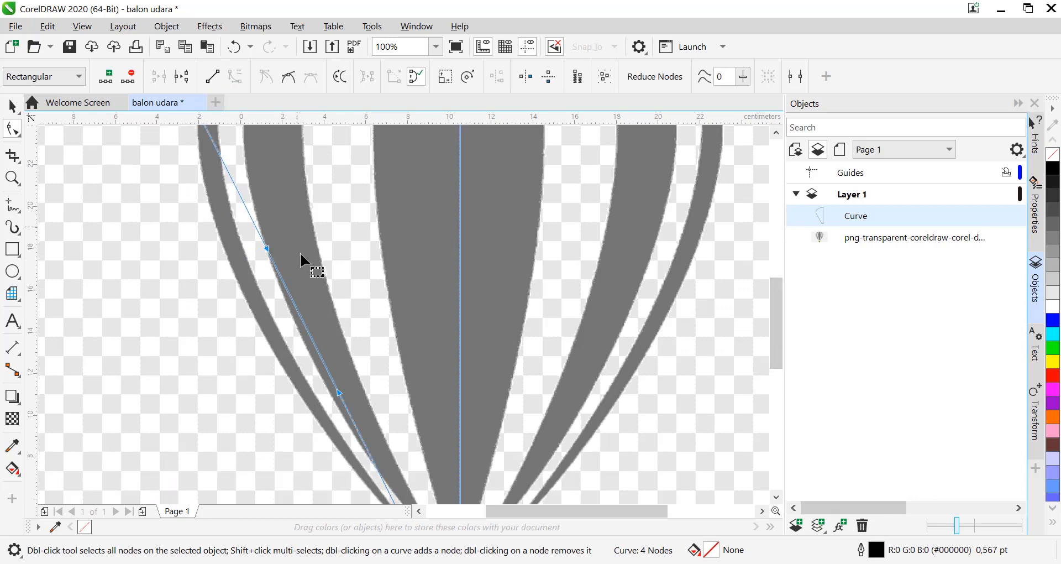
pyautogui.moveTo(301, 320); pyautogui.dragTo(247, 304)
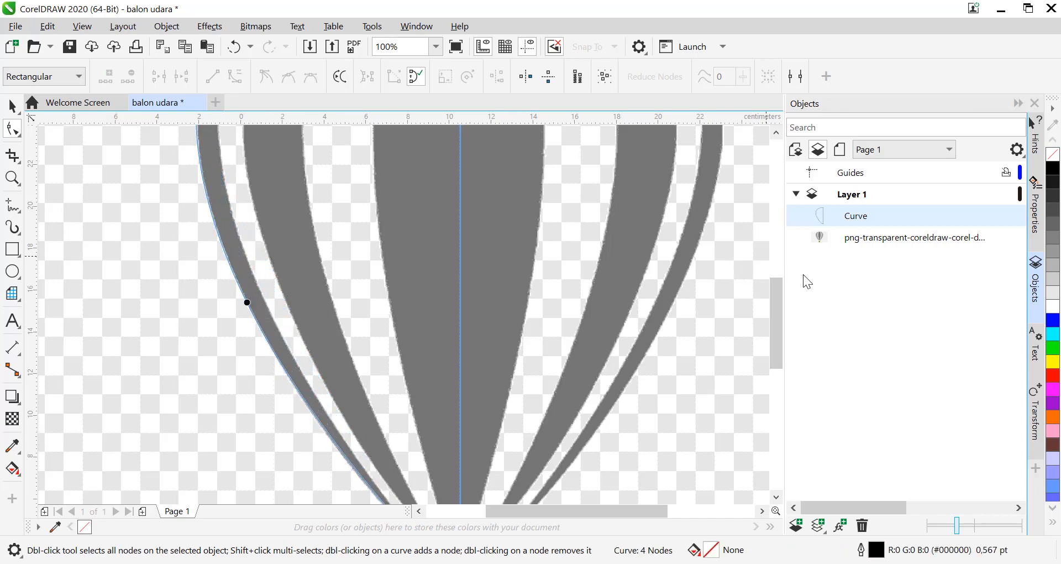
# Shift the node at the balloon's widest point slightly down and adjust both its handles to fit the stripe's edge.
pyautogui.moveTo(772, 300); pyautogui.dragTo(770, 276)
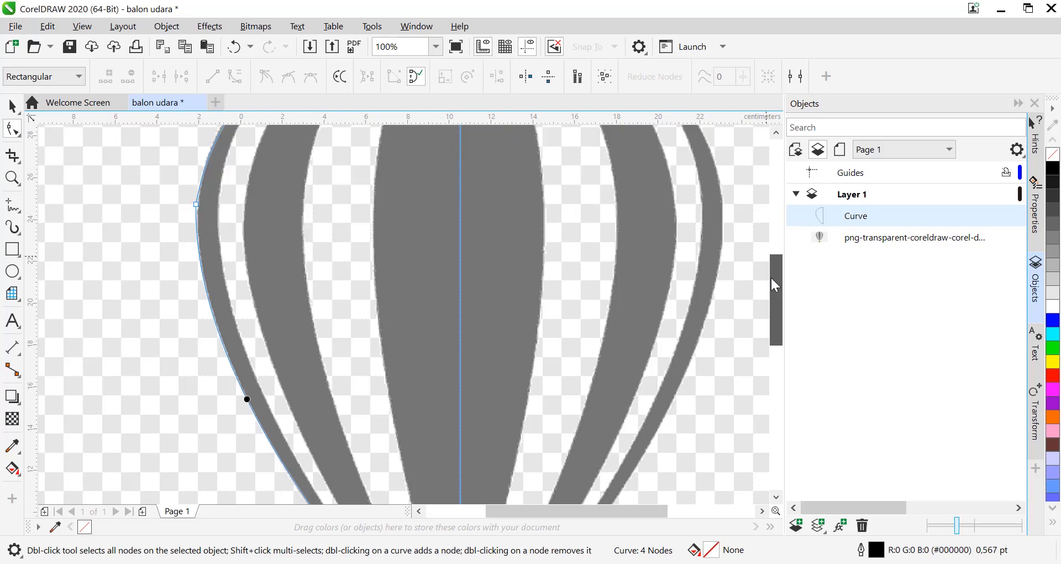
pyautogui.scroll(-2, 582, 278)
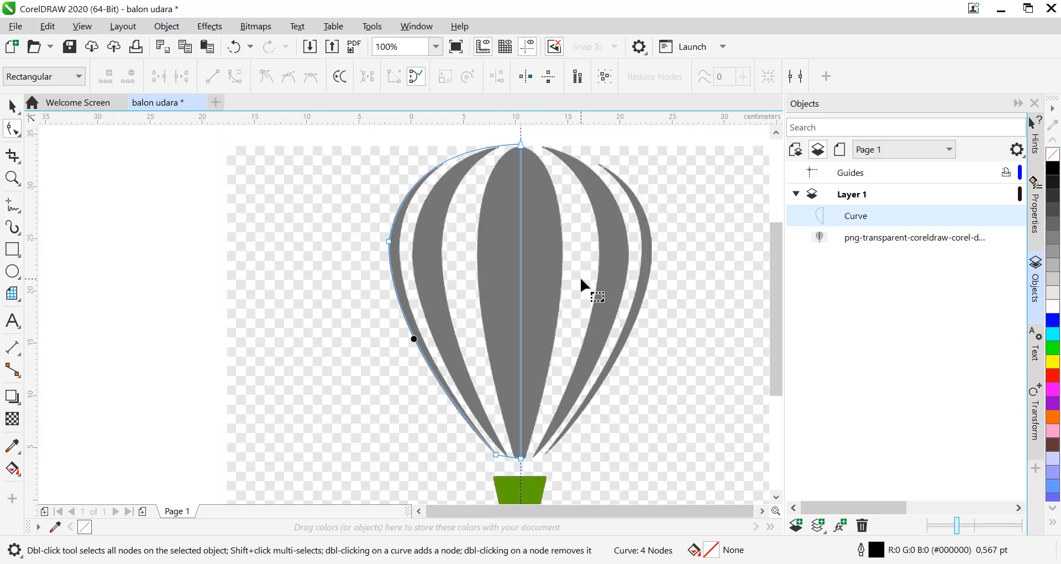
pyautogui.click(389, 241)
pyautogui.scroll(2, 393, 198)
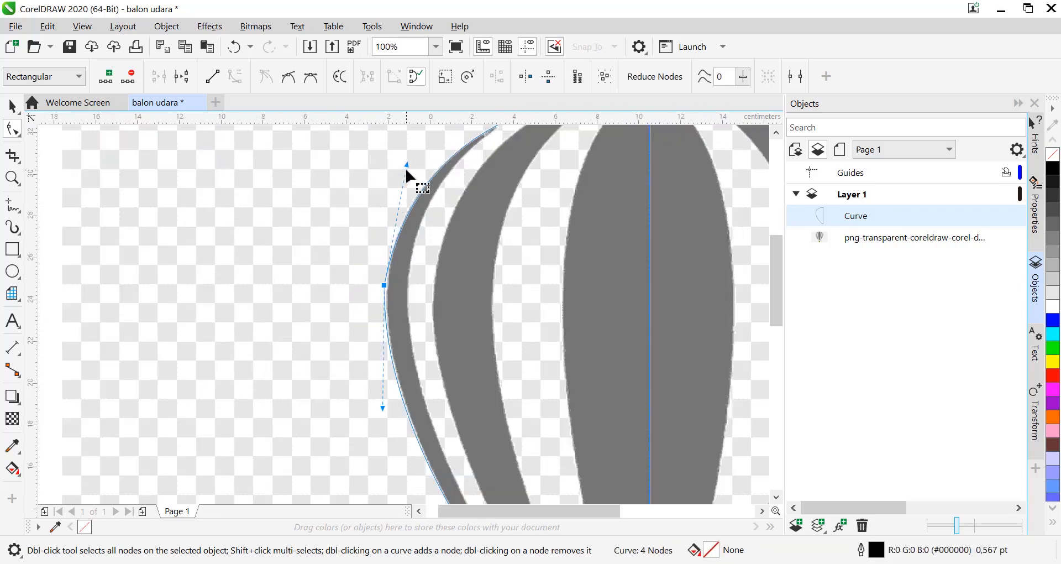
pyautogui.moveTo(406, 171); pyautogui.dragTo(394, 175)
pyautogui.moveTo(383, 283); pyautogui.dragTo(386, 298)
pyautogui.moveTo(396, 189); pyautogui.dragTo(388, 180)
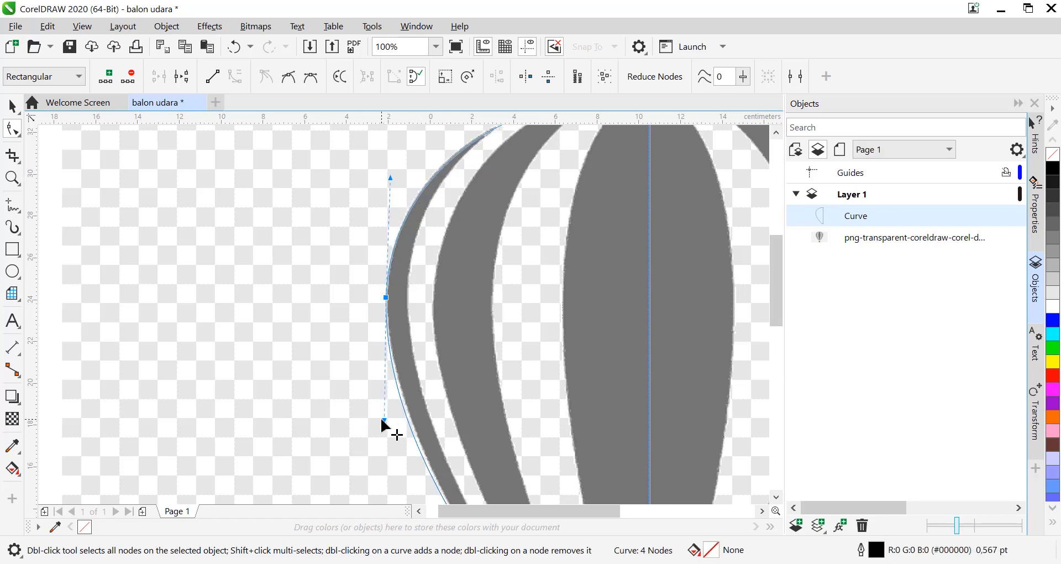
pyautogui.moveTo(384, 419); pyautogui.dragTo(394, 423)
# Convert the outline's bottom segment to a curve and bow it slightly downward below the stripe tips.
pyautogui.scroll(-2, 649, 332)
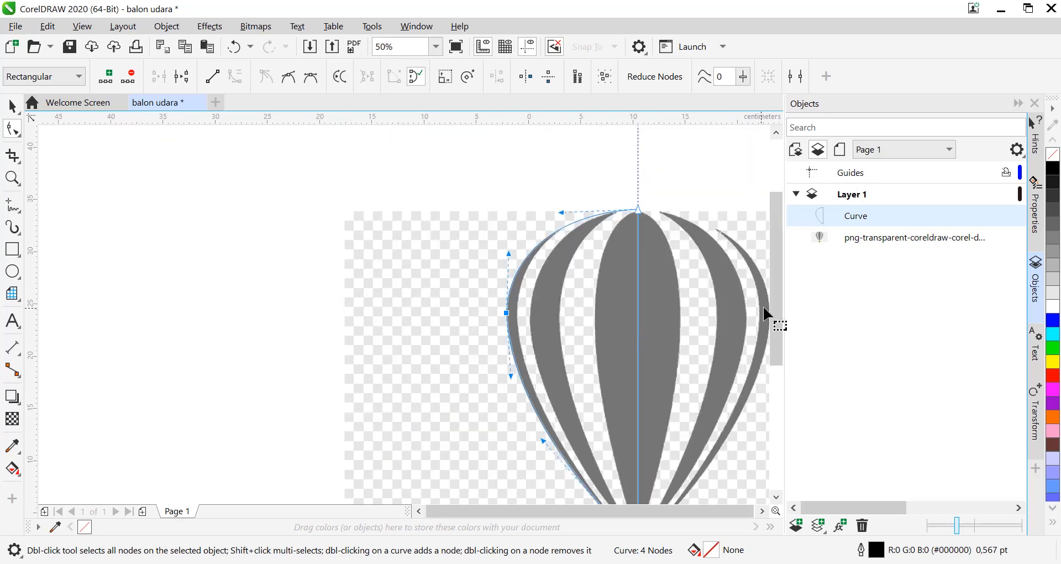
pyautogui.scroll(-1, 777, 318)
pyautogui.moveTo(777, 321); pyautogui.dragTo(776, 377)
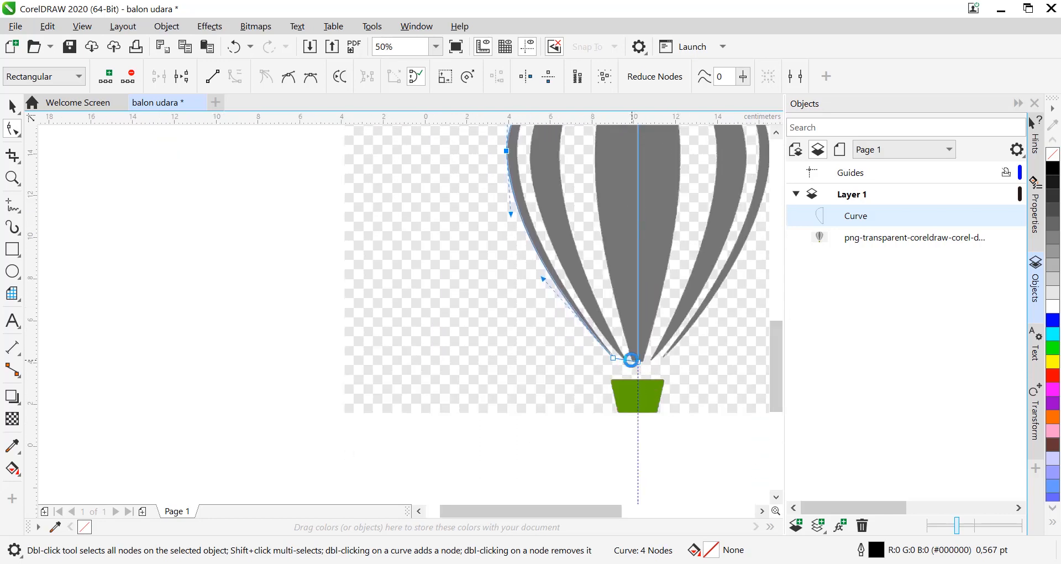
pyautogui.scroll(2, 625, 365)
pyautogui.scroll(2, 625, 365)
pyautogui.click(583, 339)
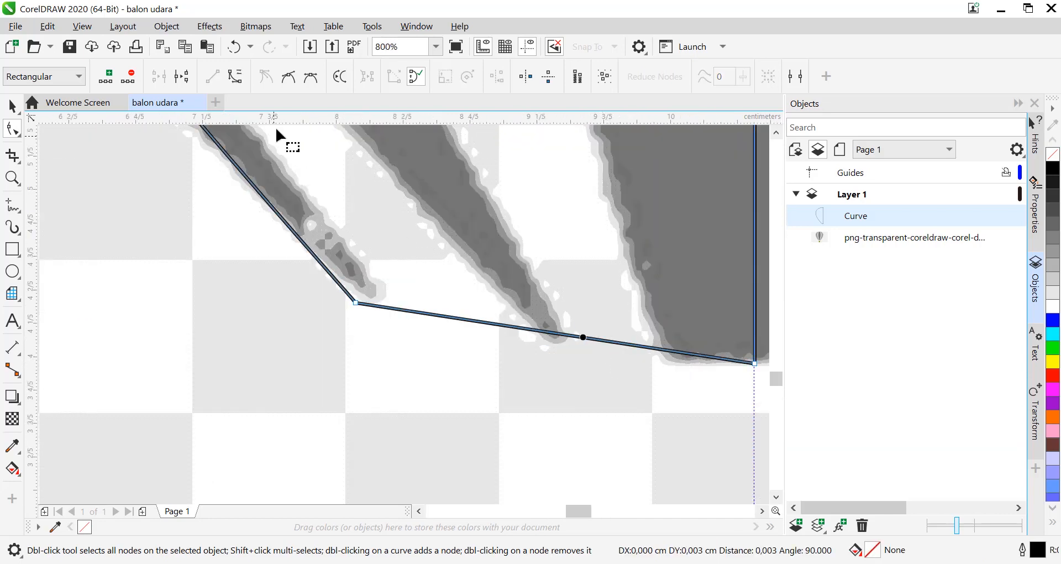
pyautogui.click(526, 328)
pyautogui.click(235, 77)
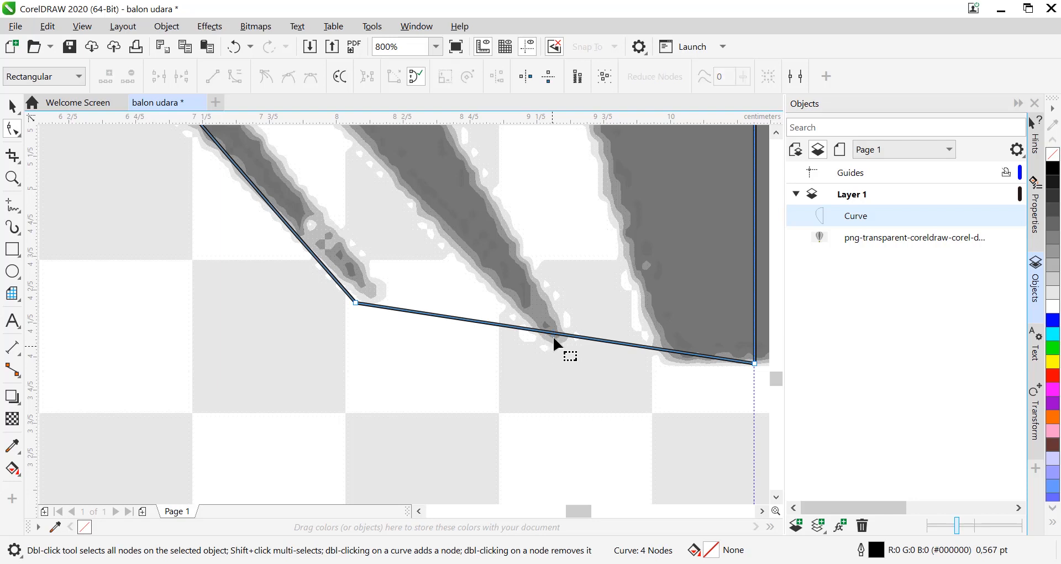
pyautogui.moveTo(553, 333); pyautogui.dragTo(558, 353)
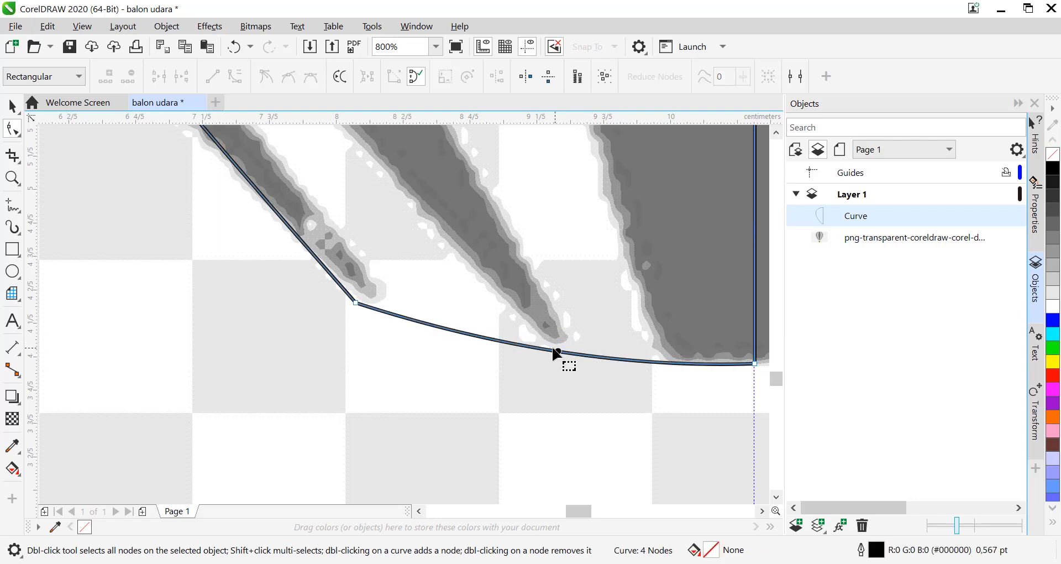
# Shorten and steepen the bottom segment's handle at the lower-left node to round that corner, and deselect the outline.
pyautogui.click(355, 304)
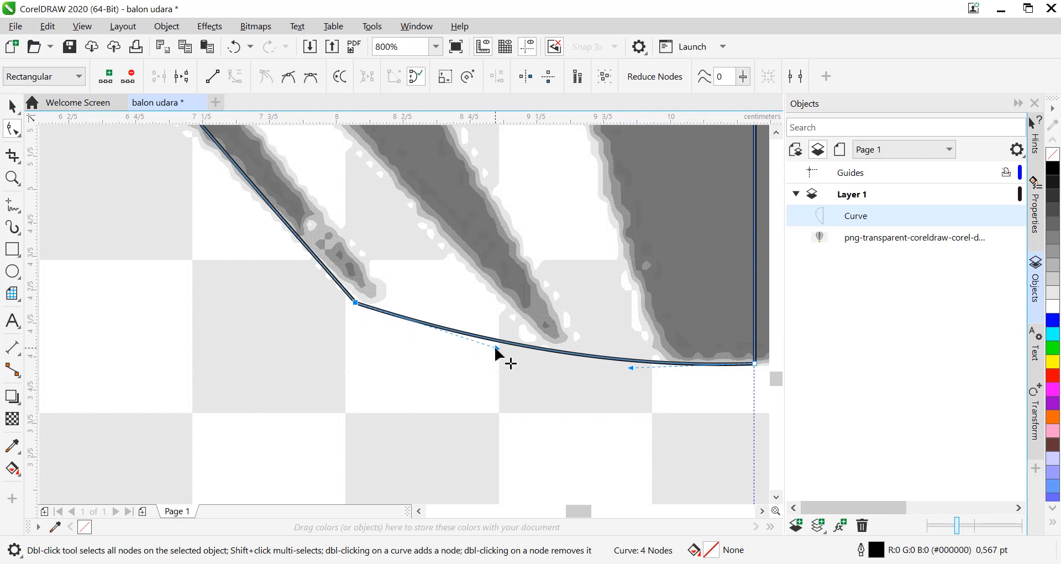
pyautogui.moveTo(497, 349); pyautogui.dragTo(424, 347)
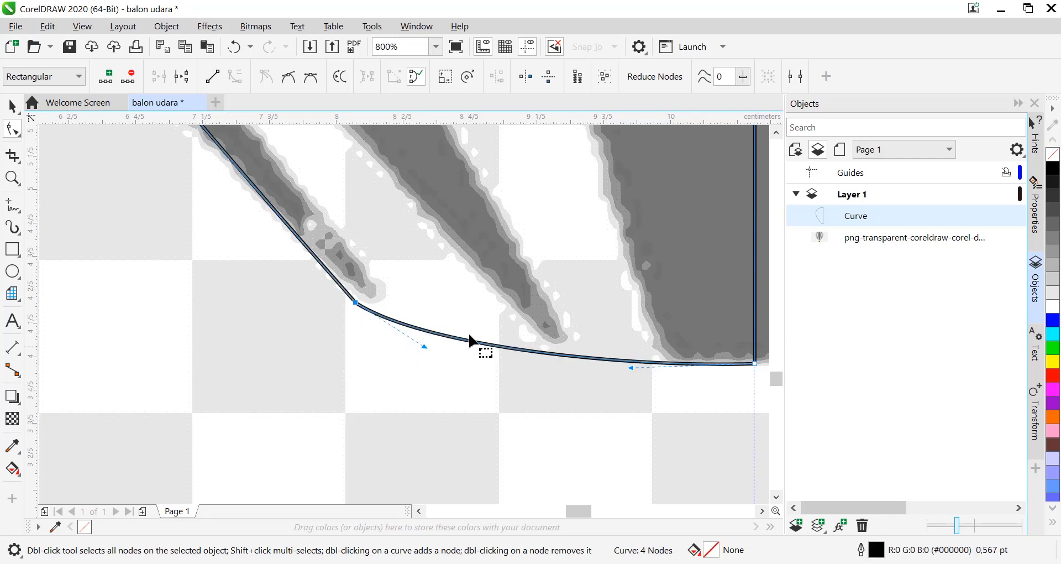
pyautogui.scroll(-4, 516, 317)
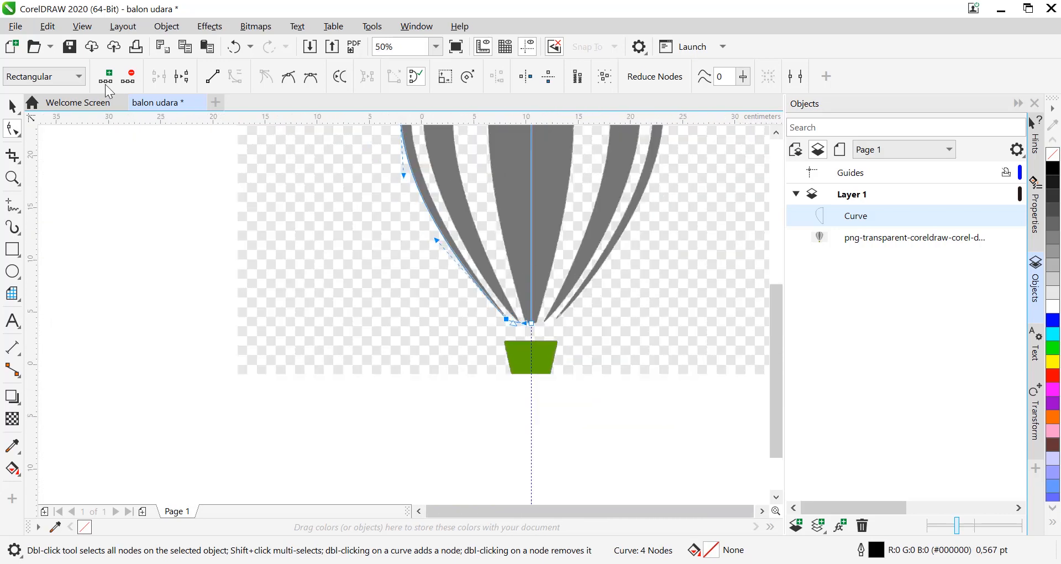
pyautogui.click(12, 105)
pyautogui.click(581, 386)
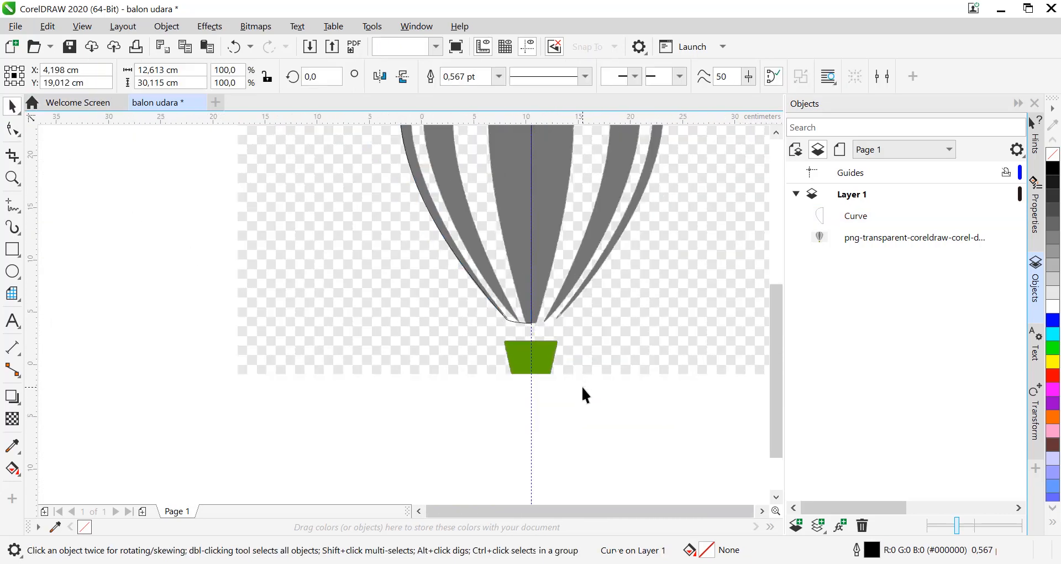
# Select the imported balloon image and hide it so only the traced half outline is shown.
pyautogui.scroll(-1, 618, 346)
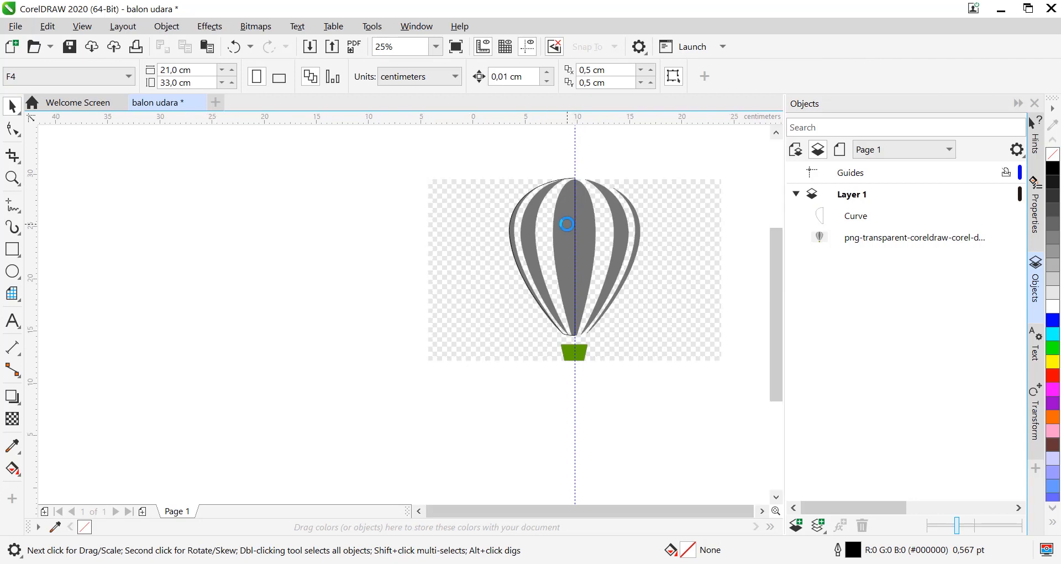
pyautogui.scroll(1, 568, 224)
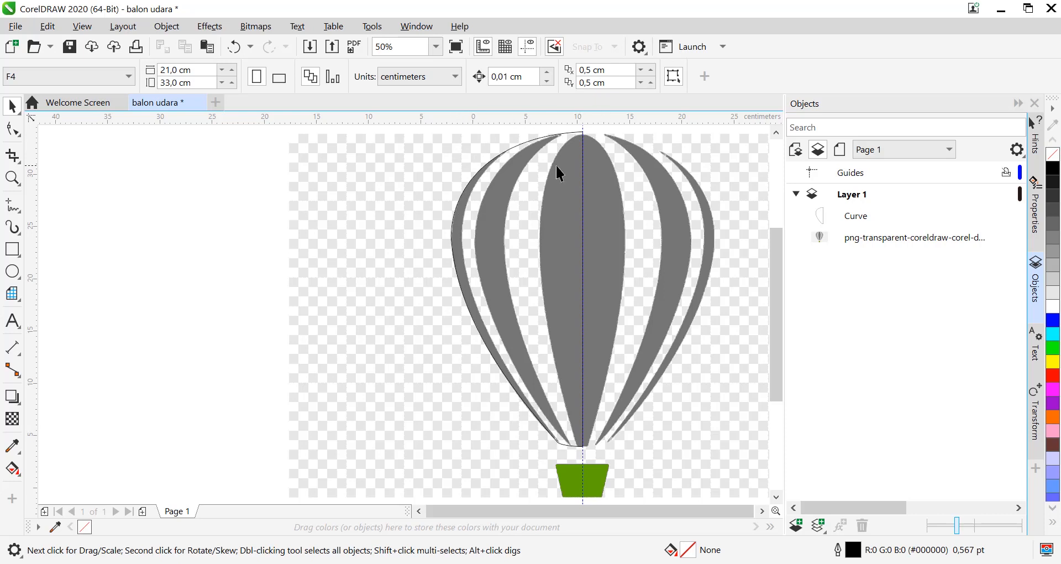
pyautogui.click(365, 235)
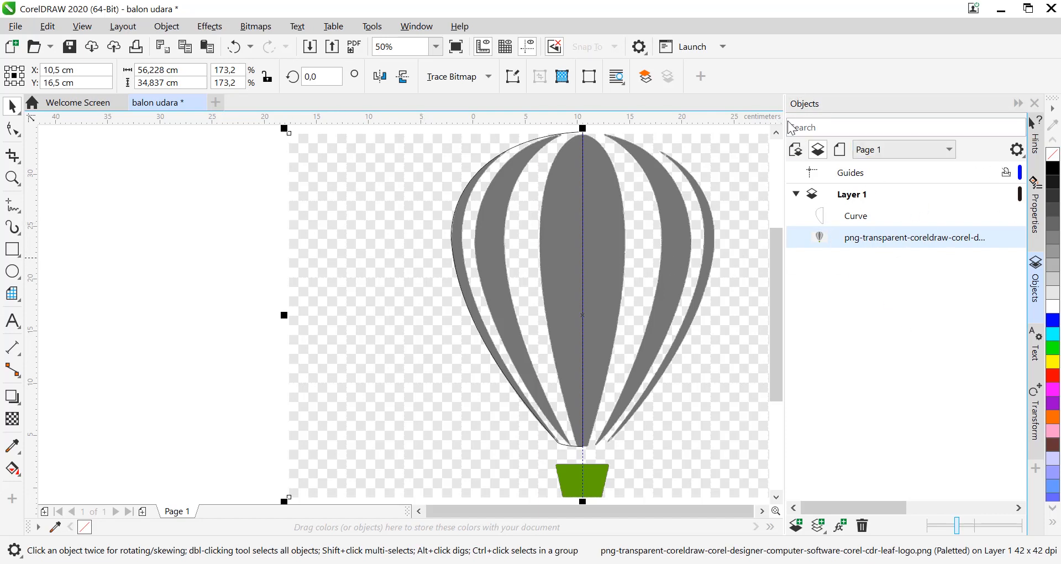
pyautogui.moveTo(908, 245)
pyautogui.click(1004, 238)
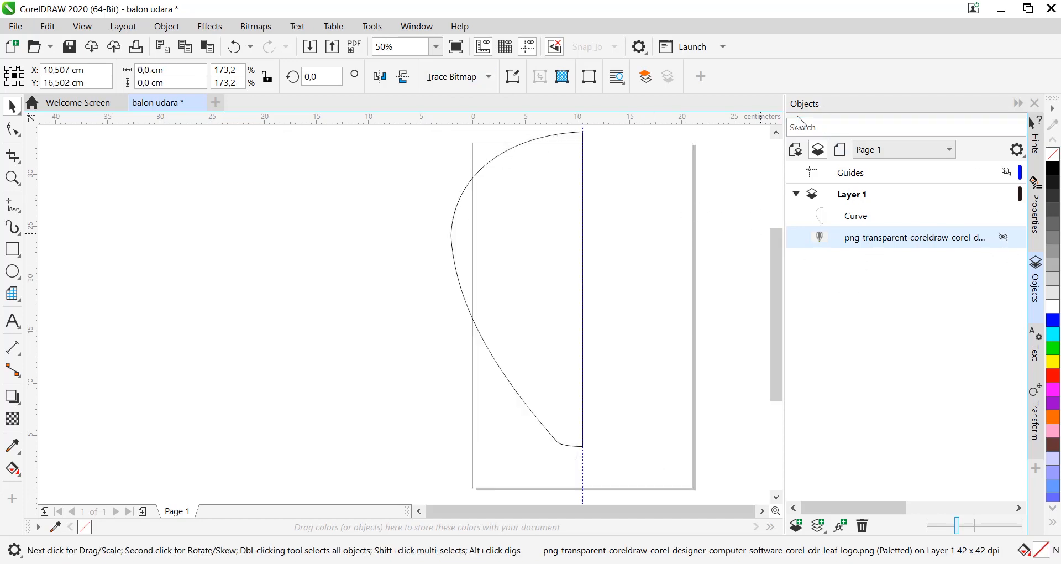
pyautogui.click(433, 27)
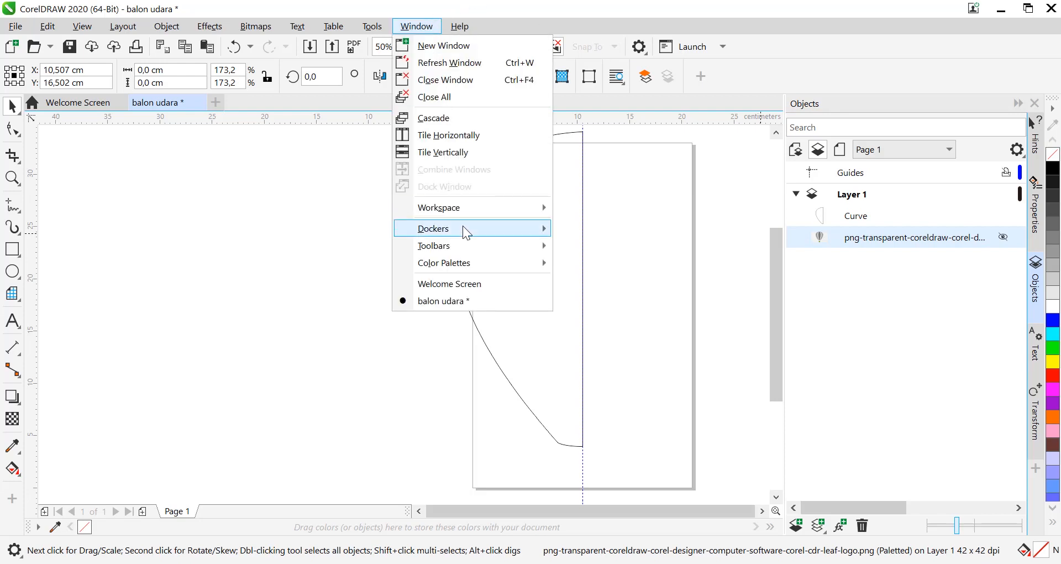
pyautogui.moveTo(463, 226)
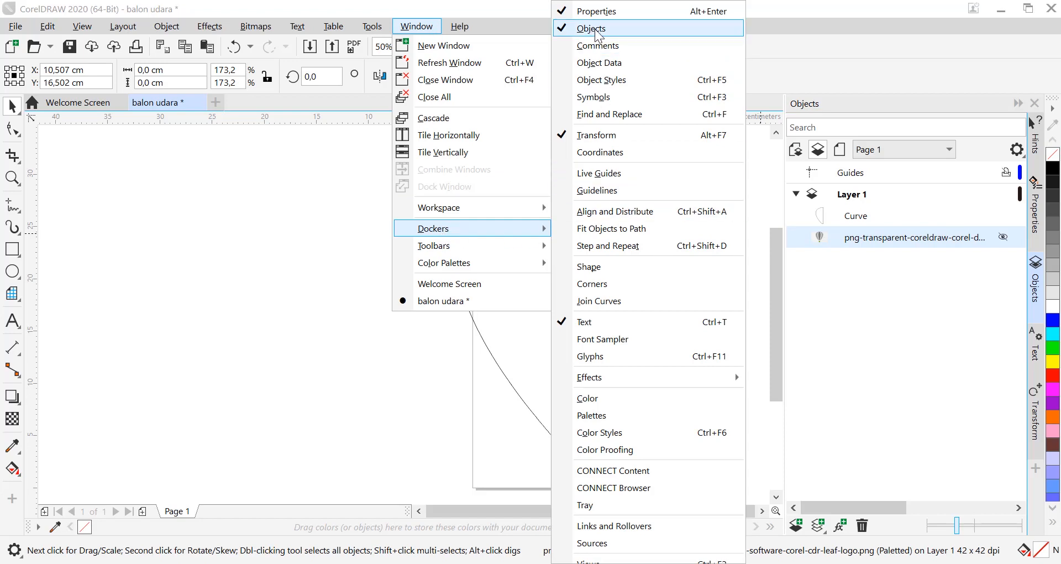
pyautogui.click(420, 397)
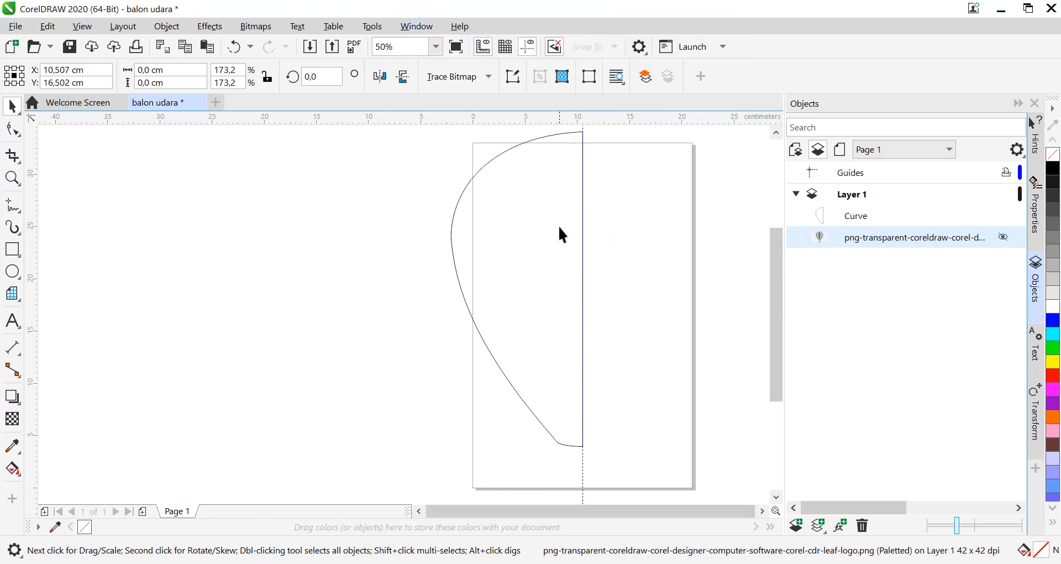
# Duplicate the traced half outline in place and mirror the copy horizontally.
pyautogui.click(518, 176)
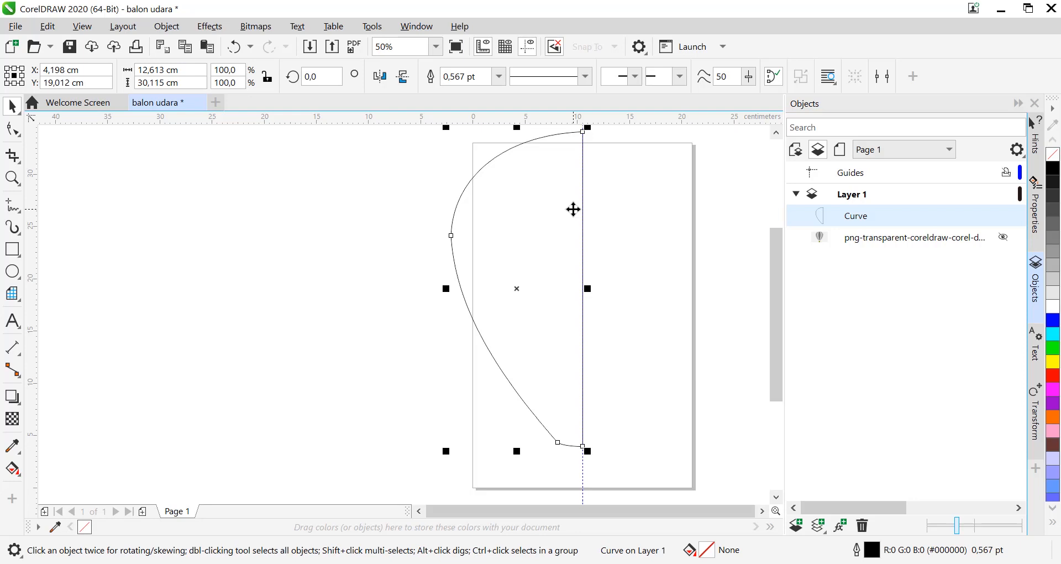
pyautogui.hotkey('ctrl', 'v')
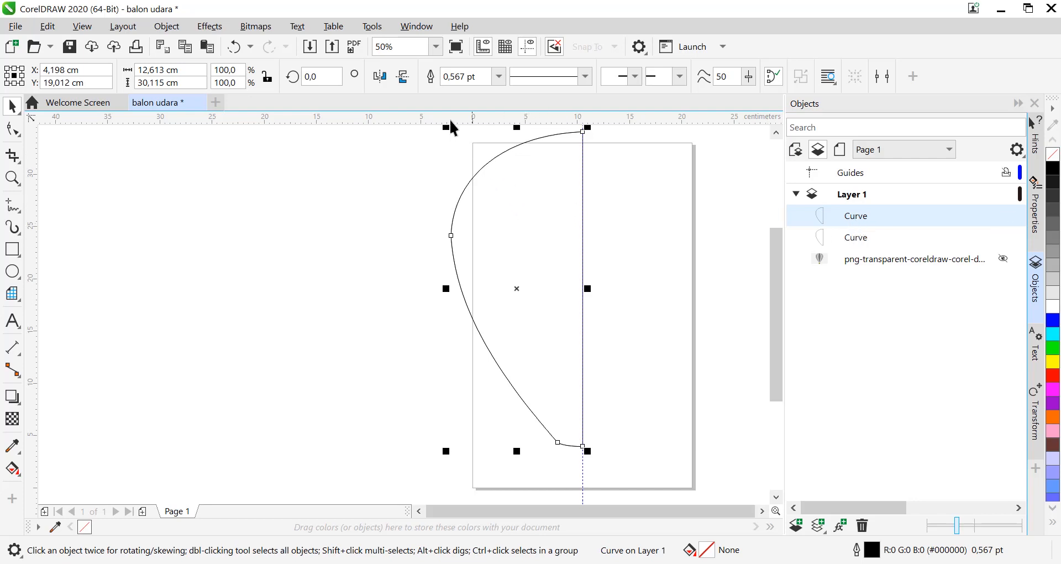
pyautogui.click(380, 79)
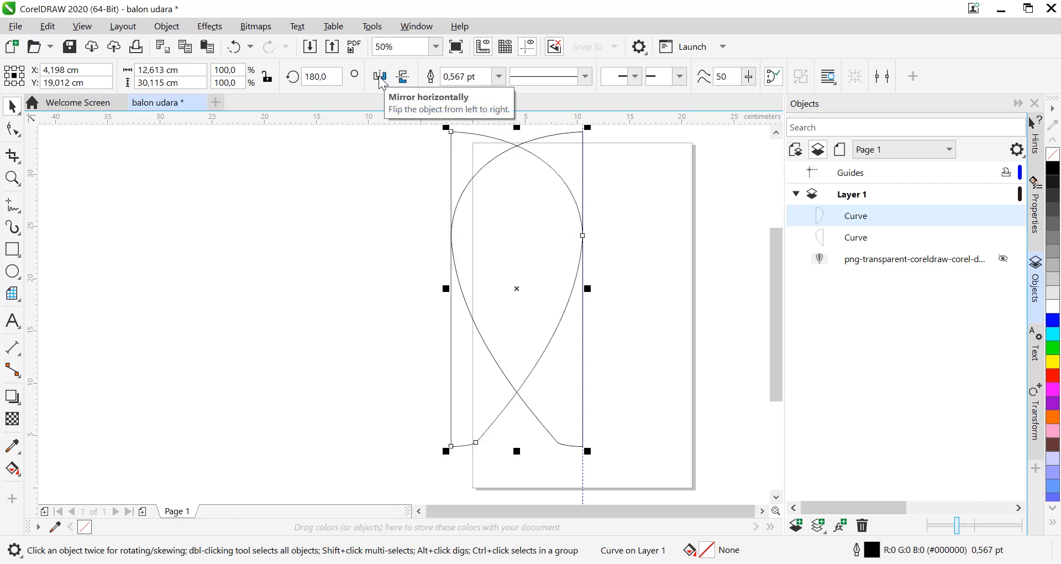
# Move the mirrored half outline right so its straight edge lies along the centre guideline against the original half.
pyautogui.moveTo(527, 269); pyautogui.dragTo(535, 269)
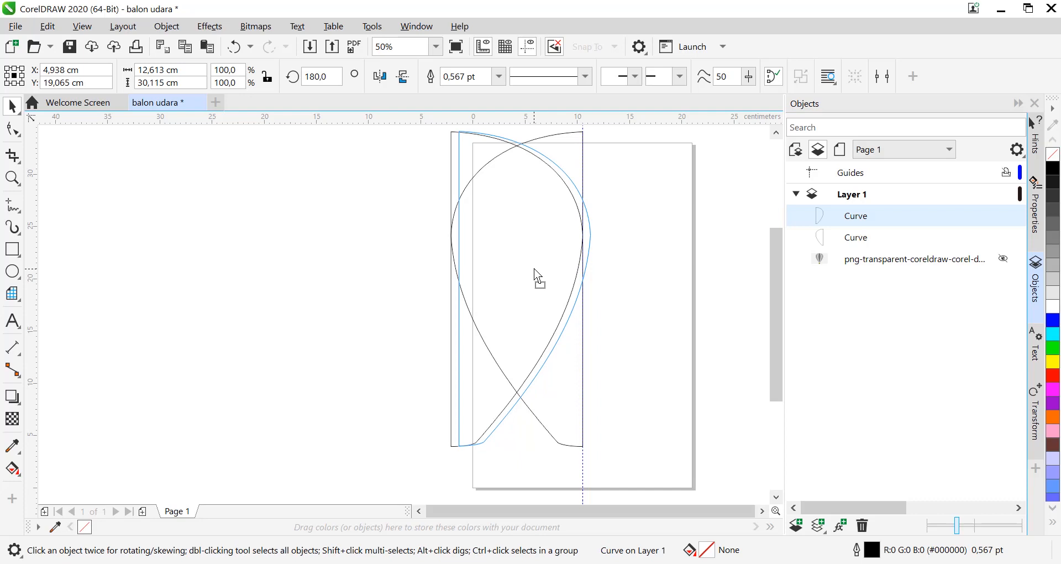
pyautogui.moveTo(534, 269); pyautogui.dragTo(659, 267)
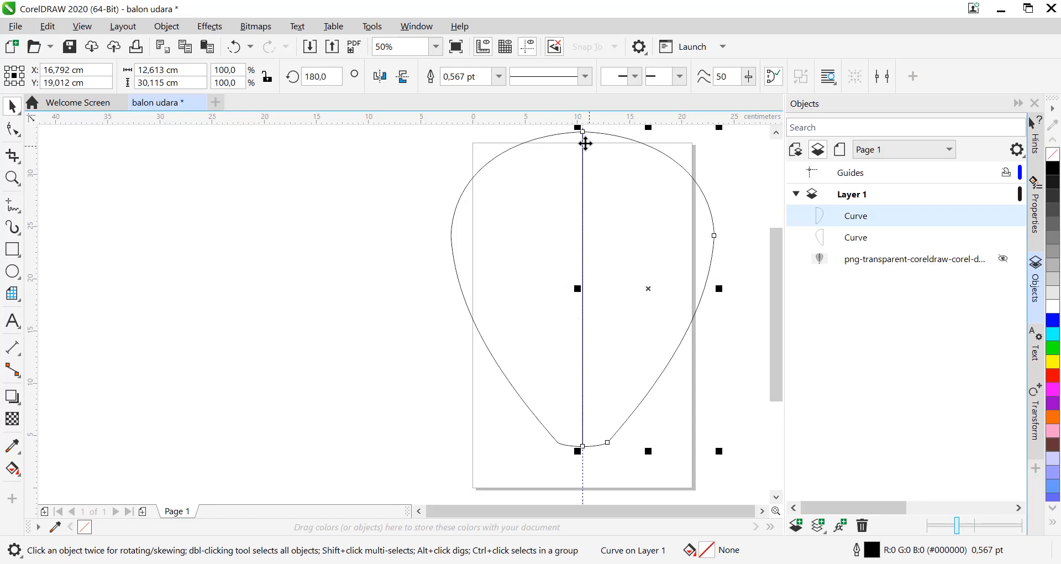
# Examine up close how the two halves overlap at the top of the centre guideline, selecting each half in turn.
pyautogui.scroll(2, 585, 142)
pyautogui.scroll(-2, 570, 204)
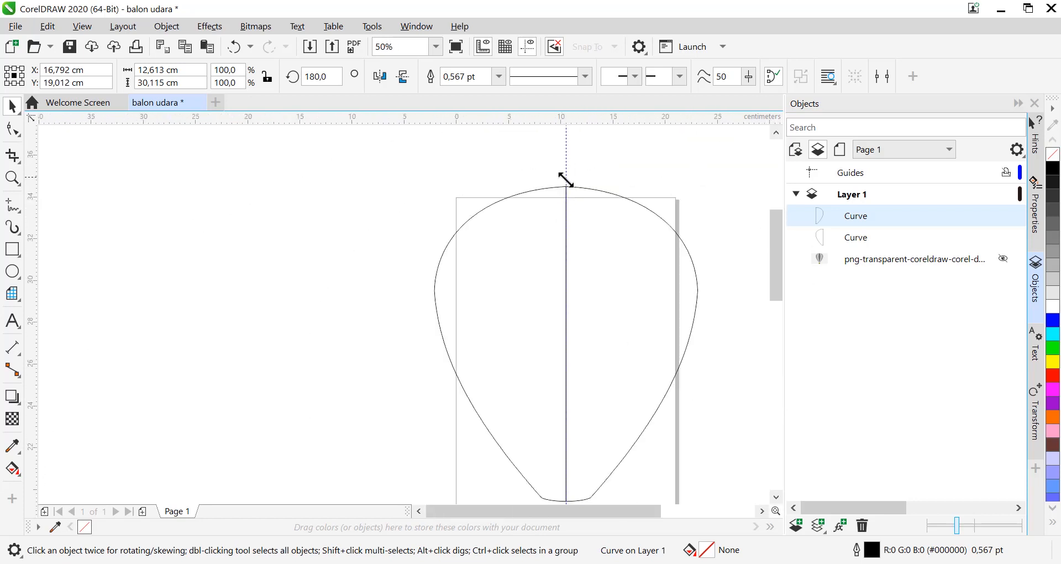
pyautogui.scroll(5, 569, 206)
pyautogui.scroll(1, 557, 235)
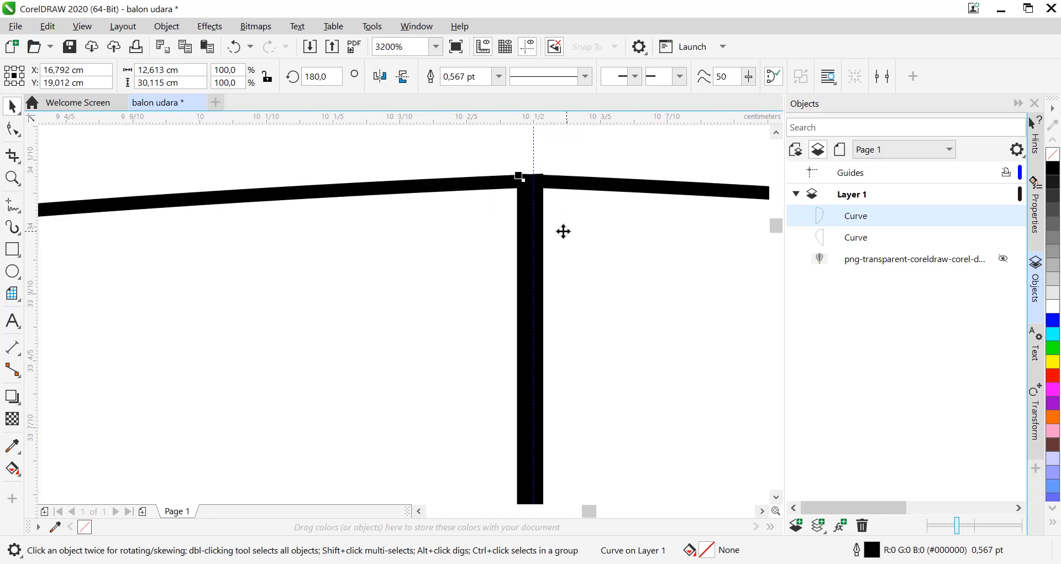
pyautogui.click(593, 236)
pyautogui.click(472, 234)
pyautogui.click(560, 230)
pyautogui.click(499, 214)
pyautogui.click(596, 214)
pyautogui.click(488, 211)
pyautogui.click(583, 216)
pyautogui.click(507, 218)
pyautogui.scroll(-1, 511, 218)
pyautogui.scroll(-6, 512, 221)
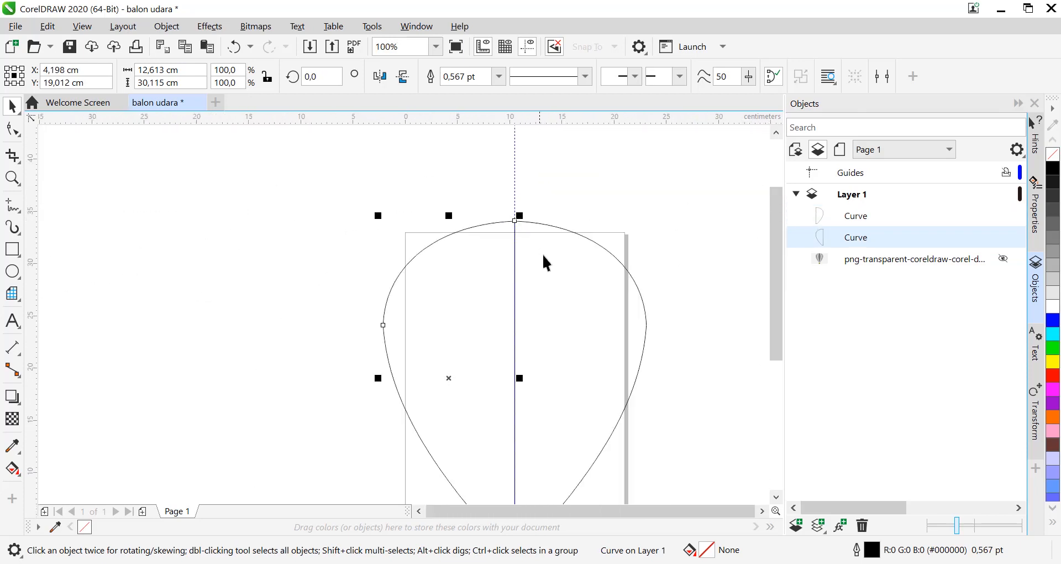
# Weld the two balloon halves into a single closed outline and deselect it.
pyautogui.scroll(-1, 777, 244)
pyautogui.scroll(-2, 777, 244)
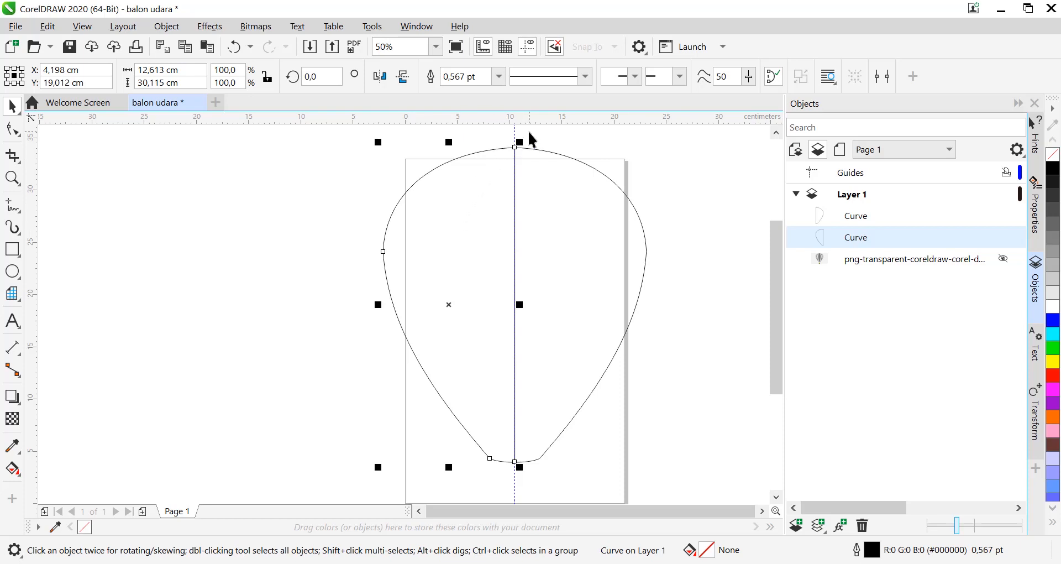
pyautogui.hotkey('ctrl', 'a')
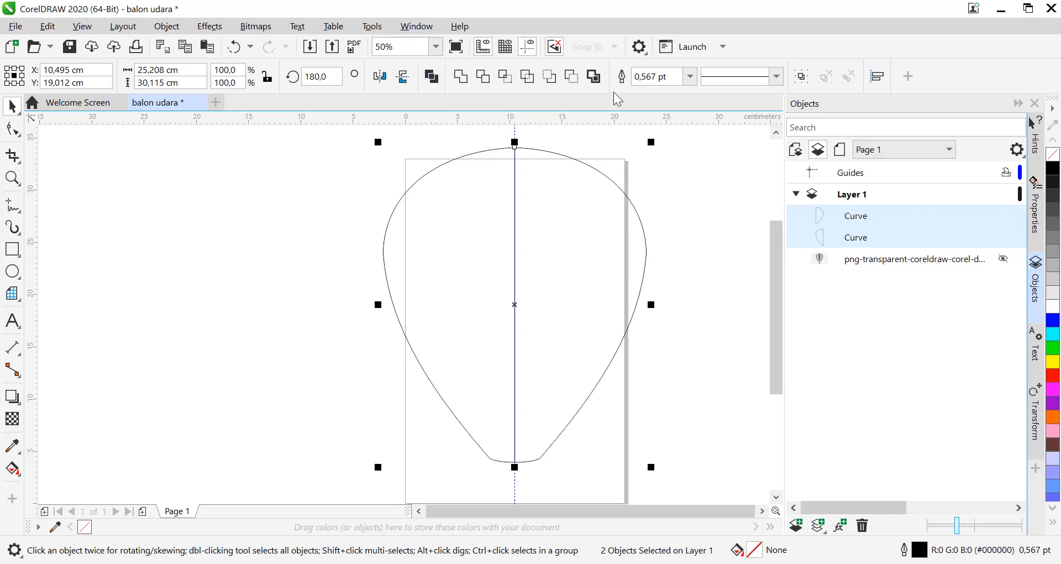
pyautogui.click(461, 79)
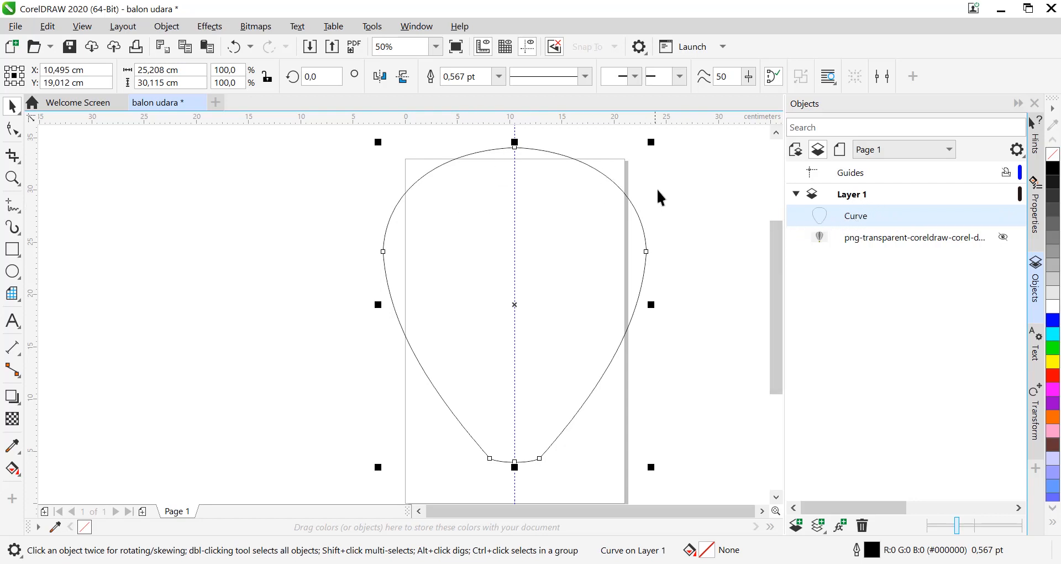
pyautogui.click(605, 268)
pyautogui.click(641, 268)
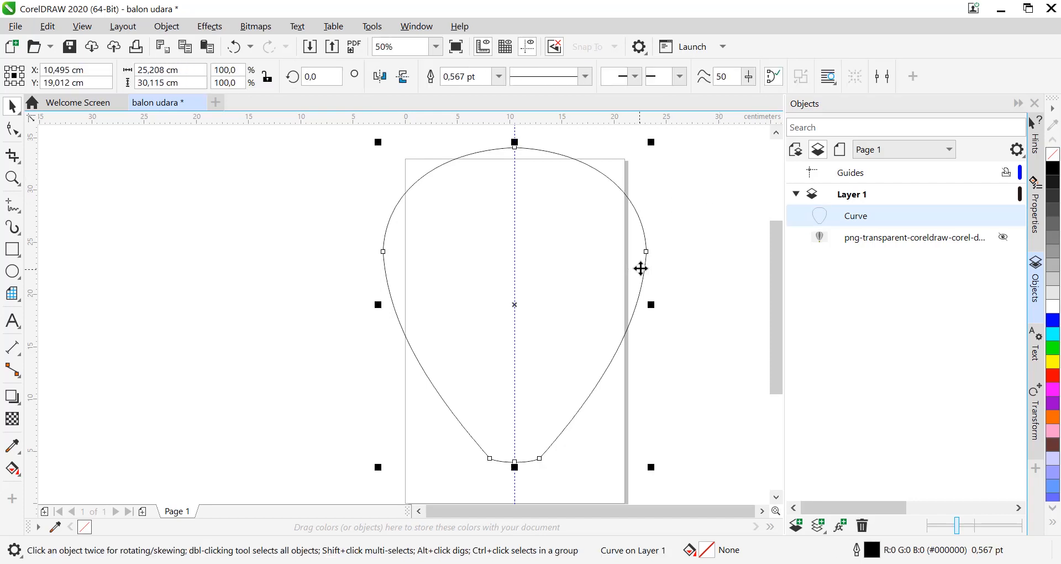
pyautogui.click(743, 229)
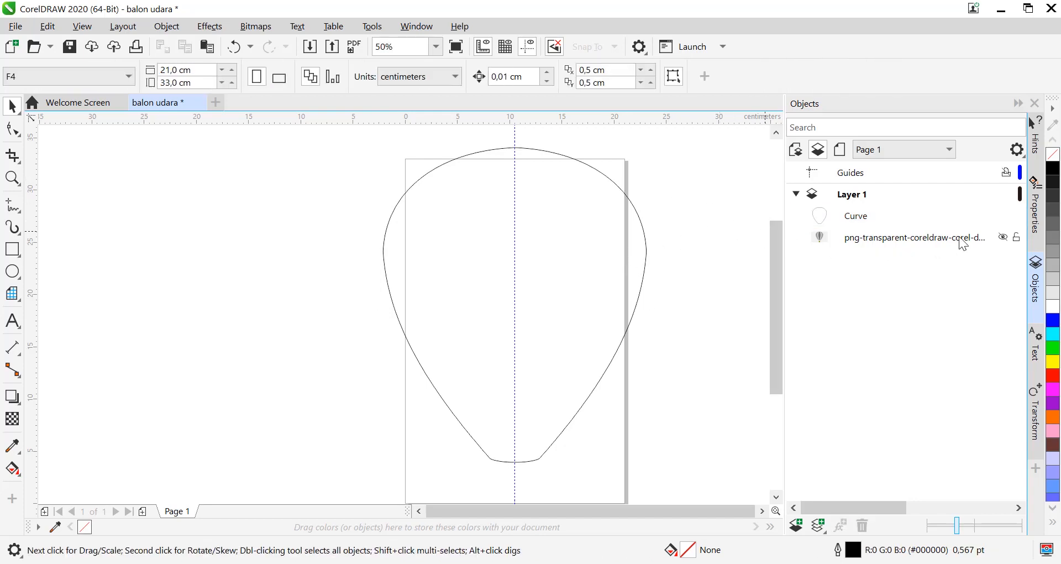
# Show the hidden balloon image again and duplicate the full balloon outline in place.
pyautogui.click(1005, 237)
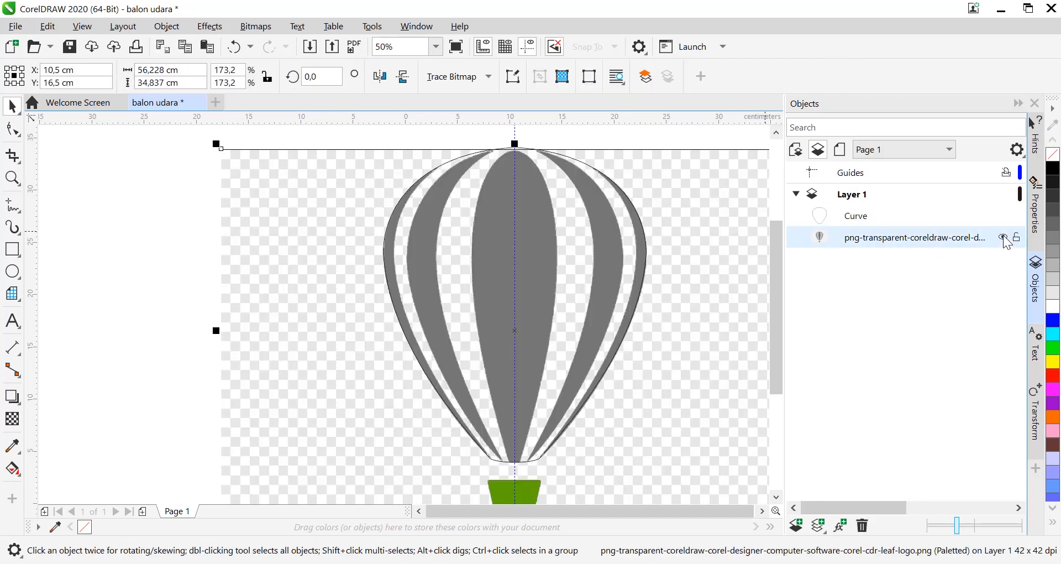
pyautogui.click(158, 206)
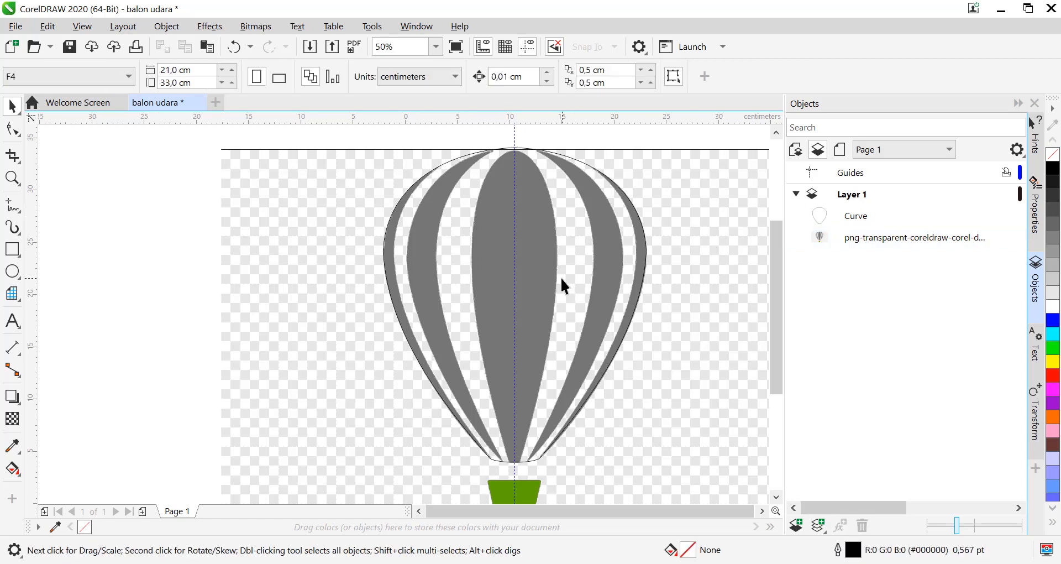
pyautogui.click(574, 262)
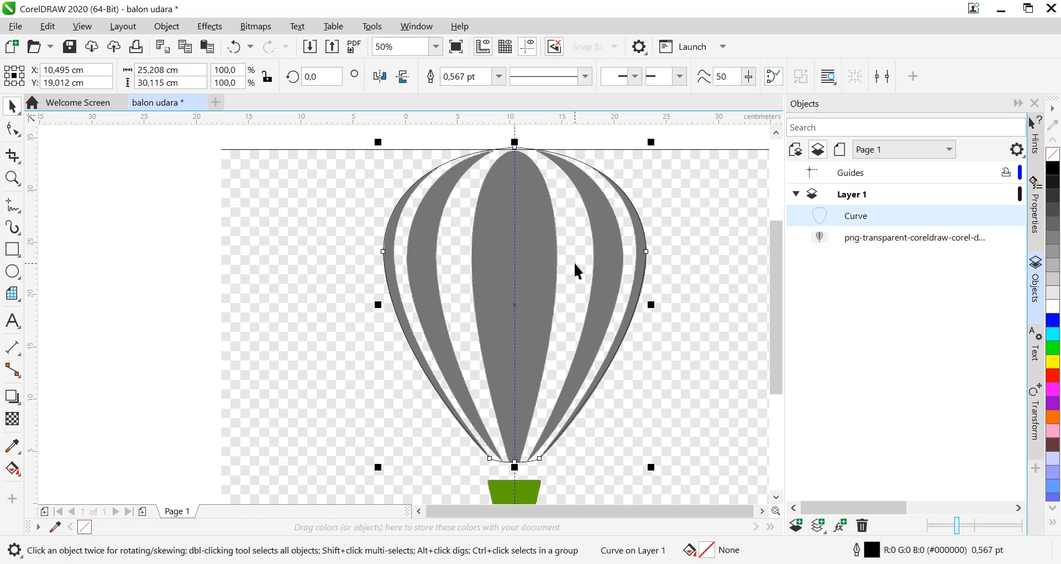
pyautogui.click(235, 204)
pyautogui.click(423, 215)
pyautogui.hotkey('ctrl', 'v')
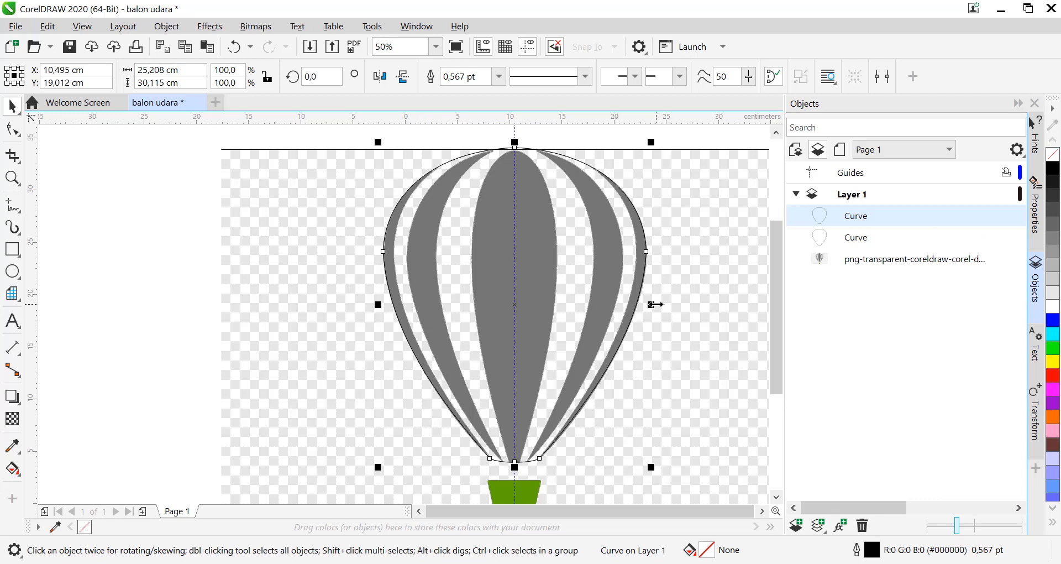
# Try to narrow the duplicate outline symmetrically to 92% of its width, and undo the change.
pyautogui.moveTo(656, 304); pyautogui.dragTo(656, 303)
pyautogui.moveTo(654, 303); pyautogui.dragTo(646, 305)
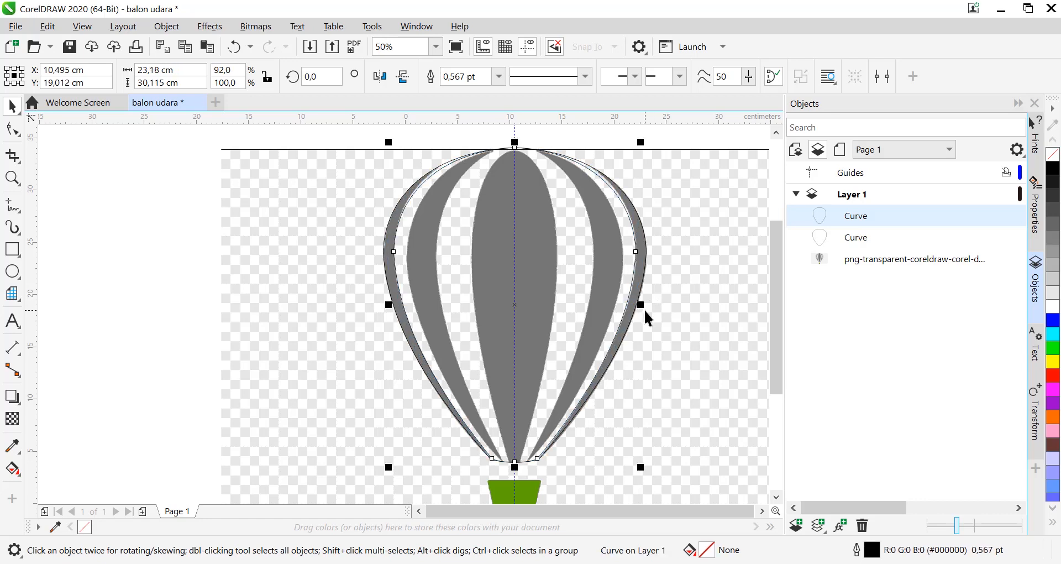
pyautogui.hotkey('ctrl', 'z')
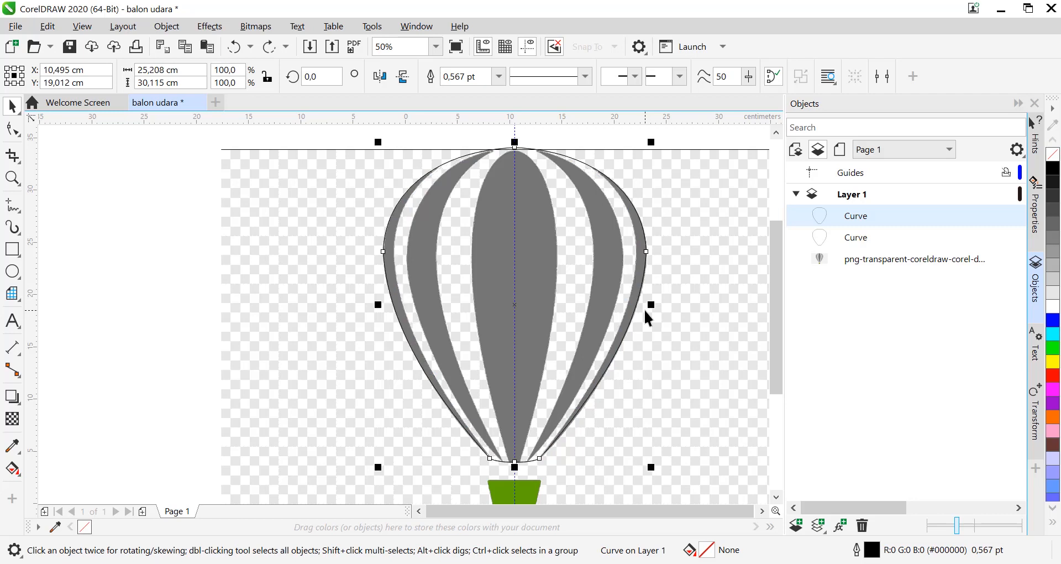
# Narrow the duplicate outline about its centre to about 23.4 cm wide, matching the inner edges of the outermost stripes.
pyautogui.moveTo(651, 305)
pyautogui.mouseDown()
pyautogui.moveTo(642, 317)
pyautogui.moveTo(661, 315)
pyautogui.moveTo(624, 324)
pyautogui.moveTo(657, 320)
pyautogui.moveTo(621, 326)
pyautogui.moveTo(652, 315)
pyautogui.moveTo(628, 318)
pyautogui.moveTo(643, 321)
pyautogui.mouseUp()
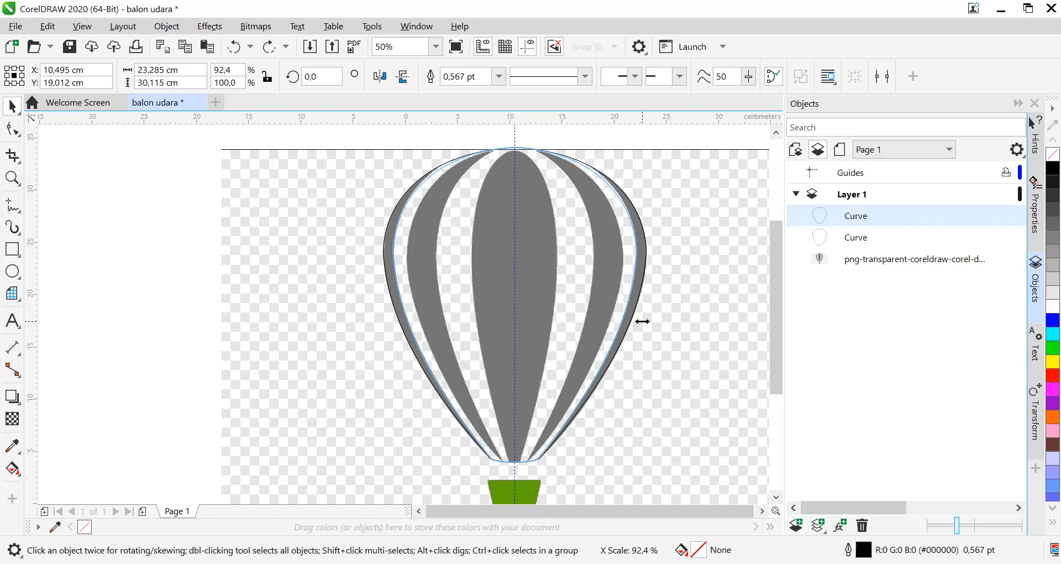
pyautogui.moveTo(643, 321)
pyautogui.mouseDown()
pyautogui.moveTo(628, 317)
pyautogui.moveTo(652, 315)
pyautogui.moveTo(643, 316)
pyautogui.mouseUp()
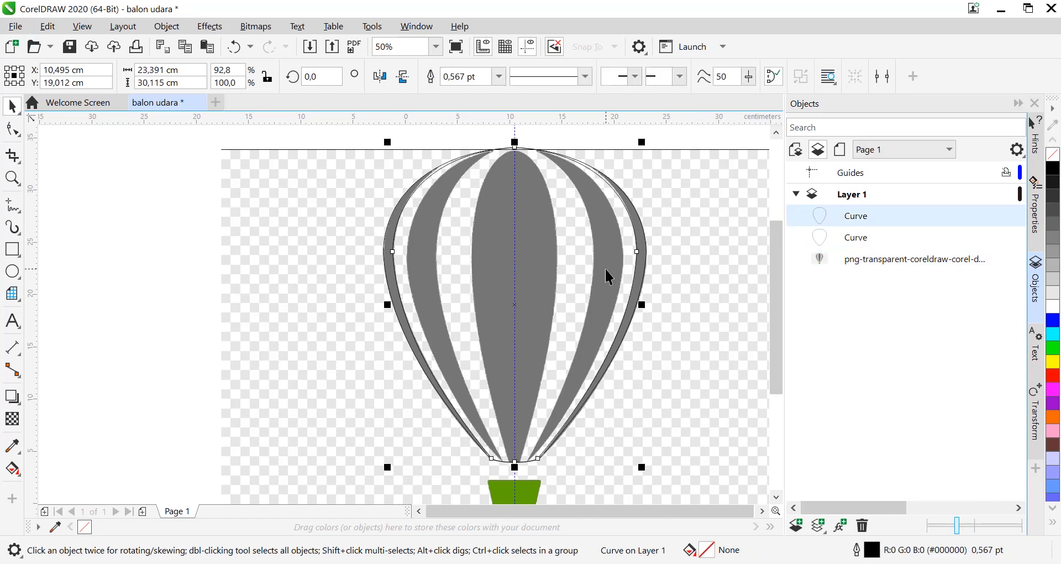
# Make two successive in-place duplicates, narrowed about the centre to about 20.3 cm and 15.2 cm, along the middle stripes' outer and inner edges.
pyautogui.hotkey('ctrl', 'c')
pyautogui.hotkey('ctrl', 'v')
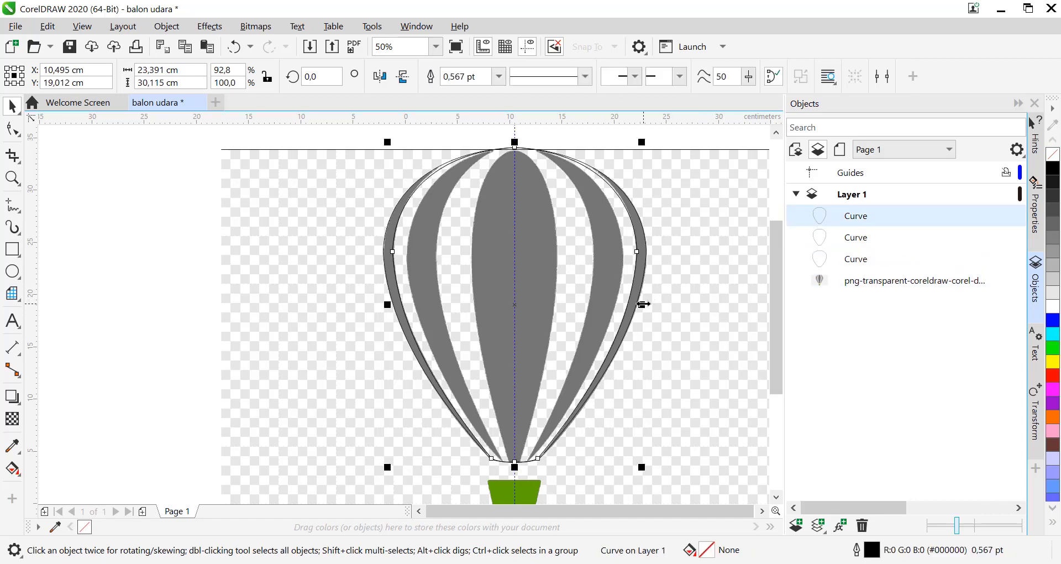
pyautogui.moveTo(642, 305); pyautogui.dragTo(627, 304)
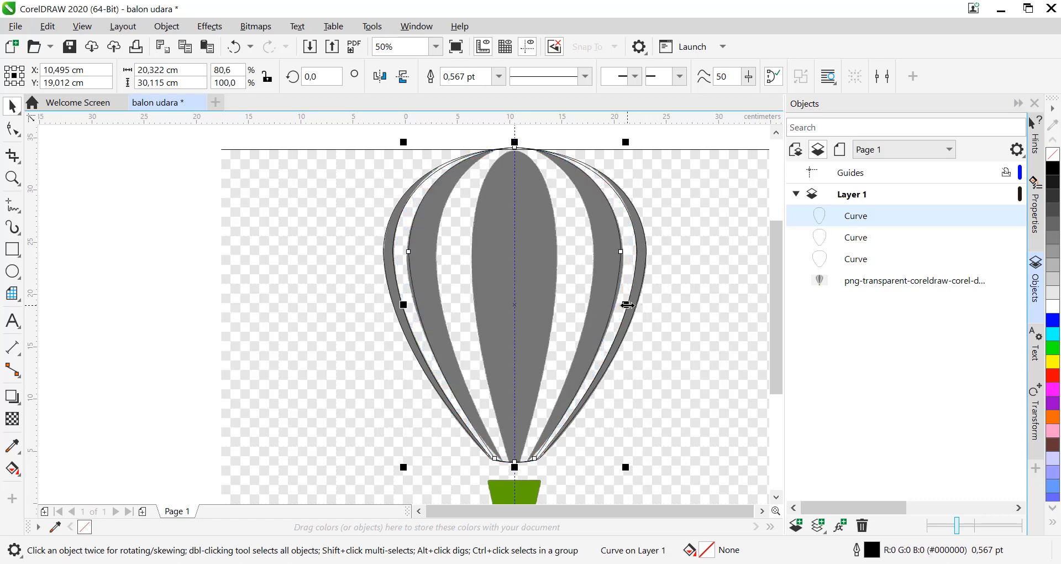
pyautogui.press('KP_Add')
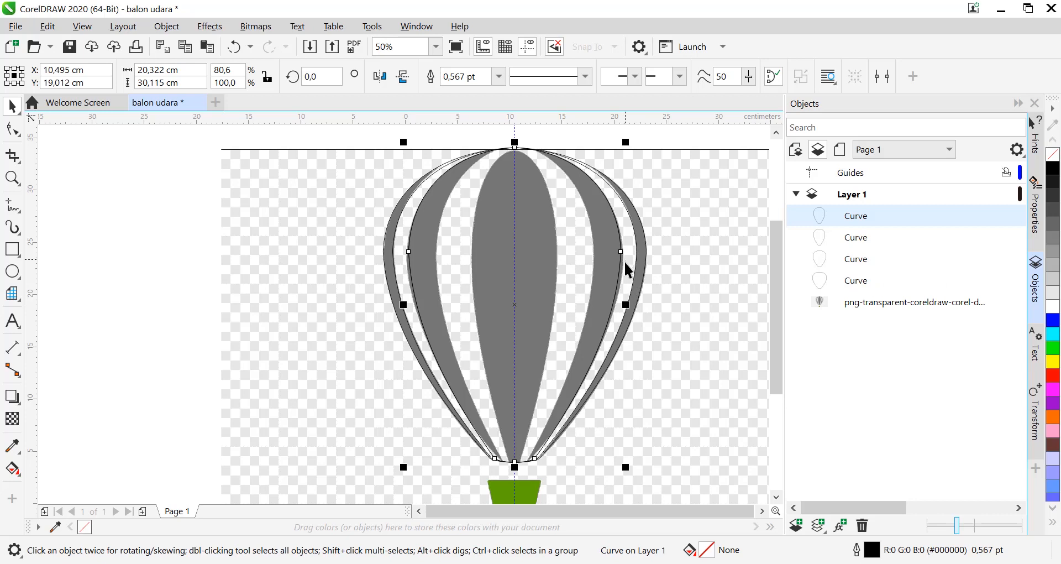
pyautogui.moveTo(628, 303); pyautogui.dragTo(602, 308)
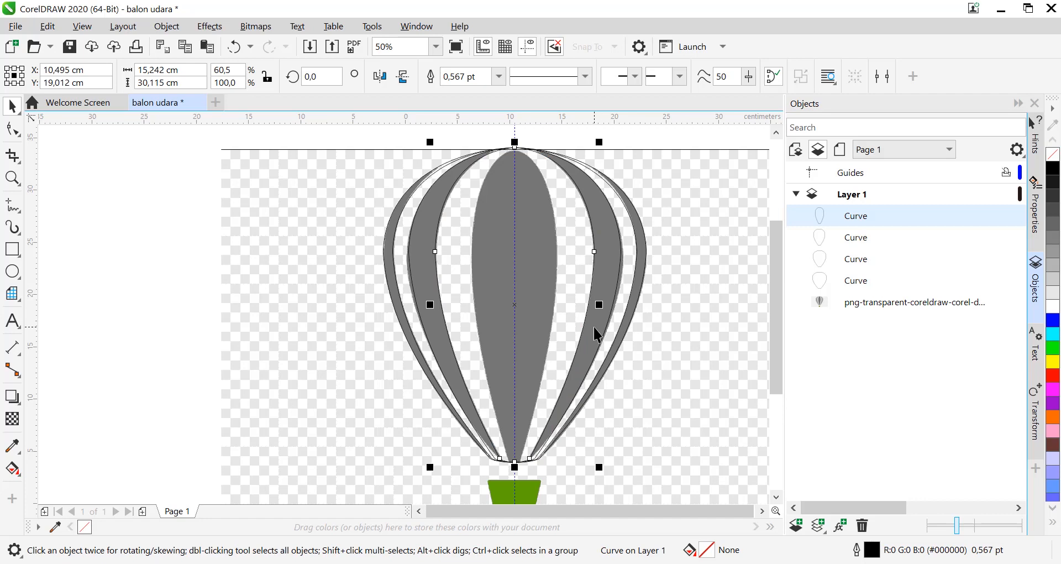
# Duplicate the narrowest outline in place, narrow the copy about its centre to about 8.2 cm to fit the central stripe, and deselect it.
pyautogui.press('+')
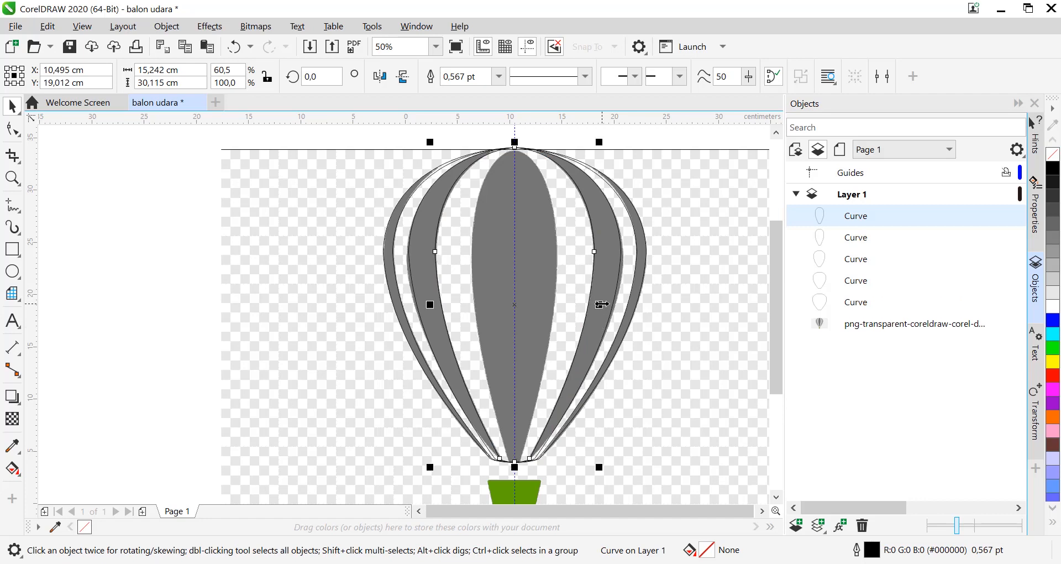
pyautogui.moveTo(602, 305); pyautogui.dragTo(565, 307)
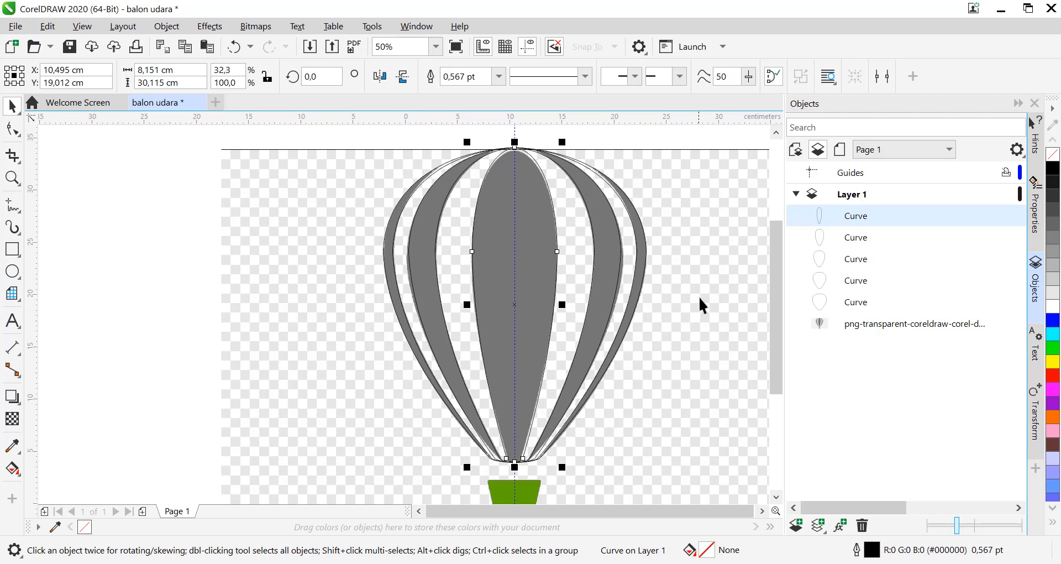
pyautogui.click(735, 144)
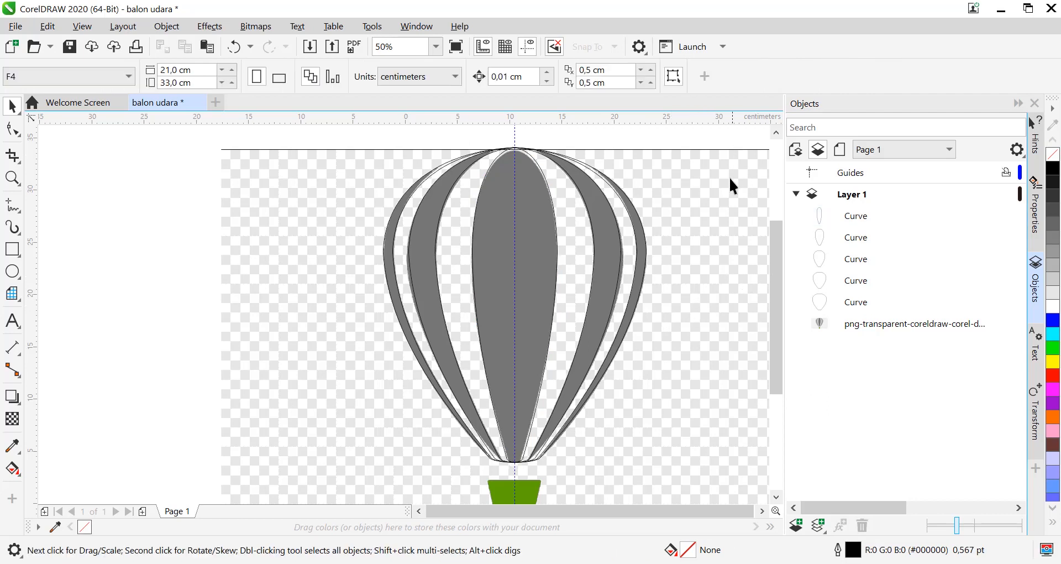
# Draw a rectangle about 5.1 by 3.2 cm over the green basket below the balloon.
pyautogui.moveTo(777, 300); pyautogui.dragTo(777, 330)
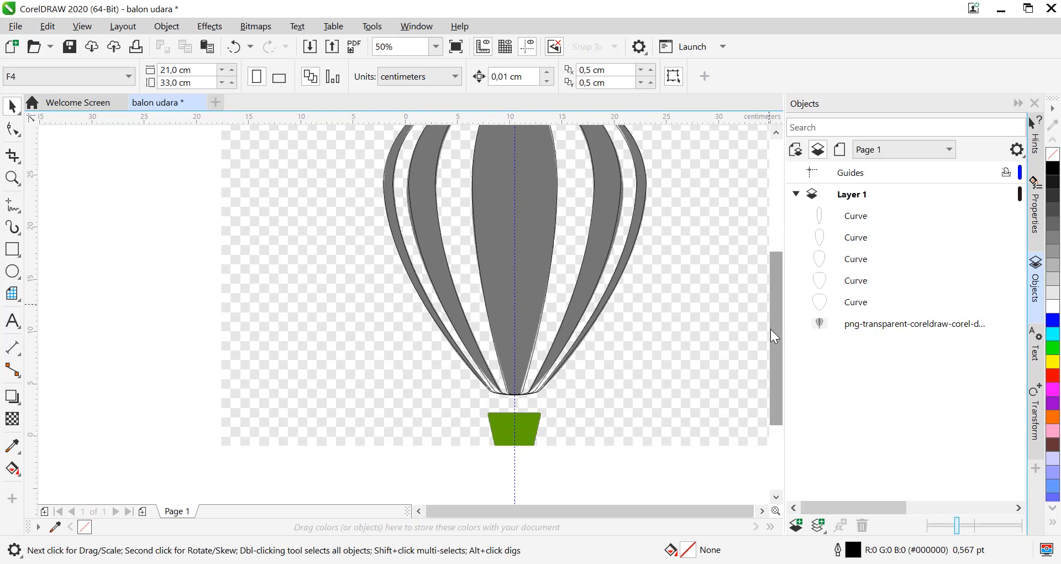
pyautogui.click(729, 340)
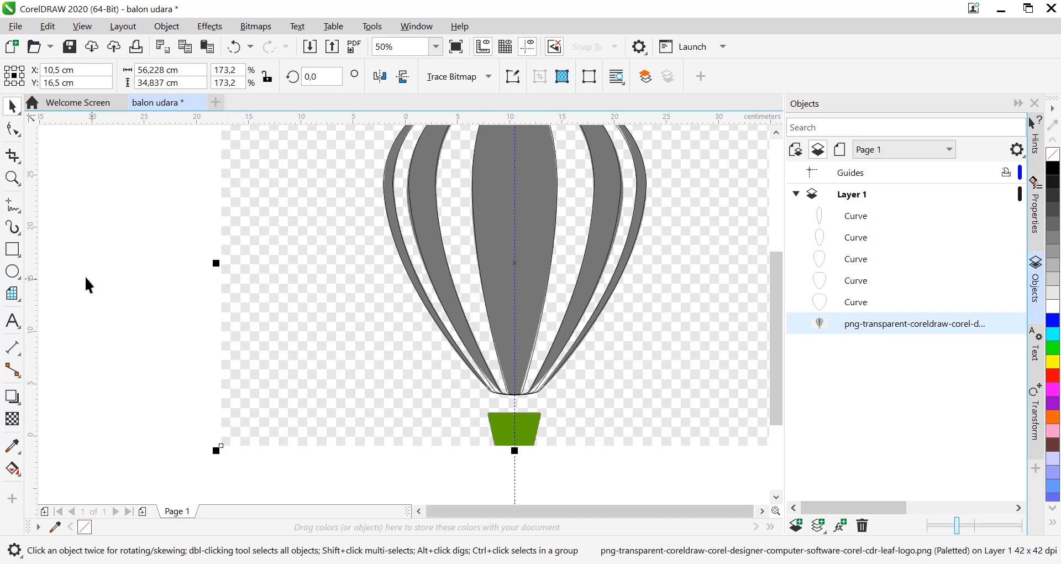
pyautogui.click(12, 249)
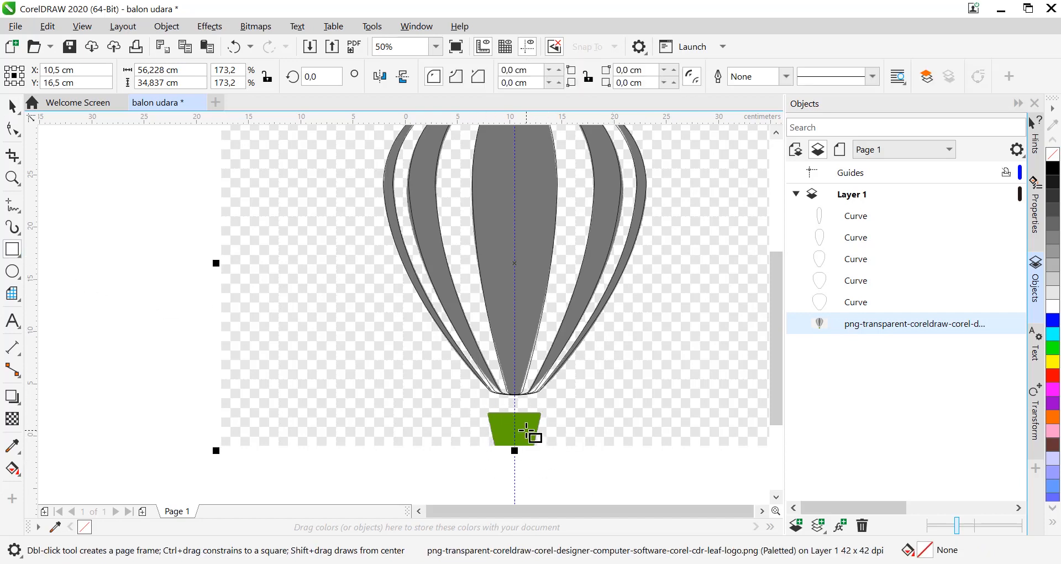
pyautogui.scroll(2, 533, 436)
pyautogui.moveTo(775, 366); pyautogui.dragTo(776, 396)
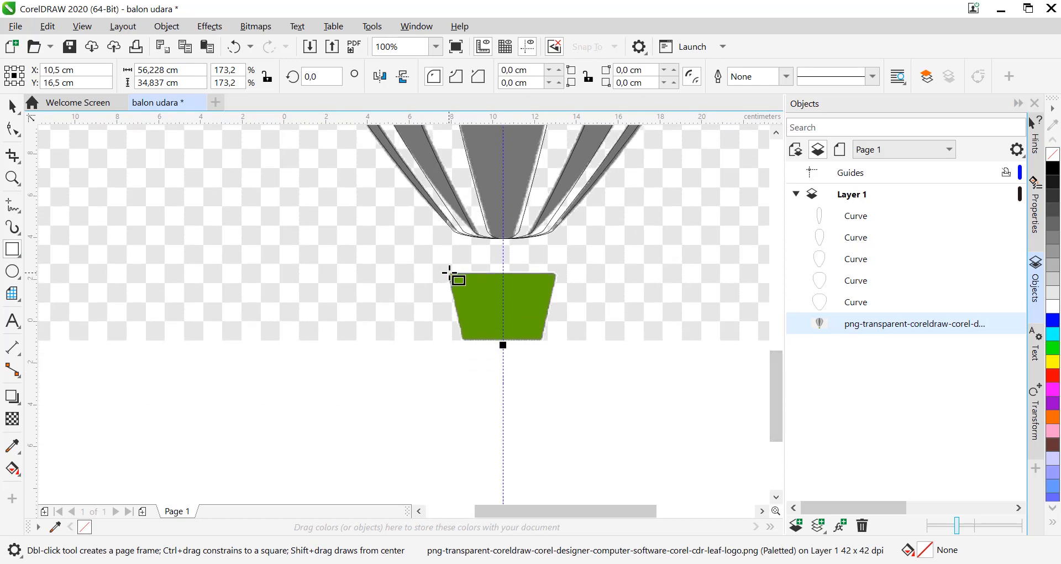
pyautogui.moveTo(451, 272); pyautogui.dragTo(499, 301)
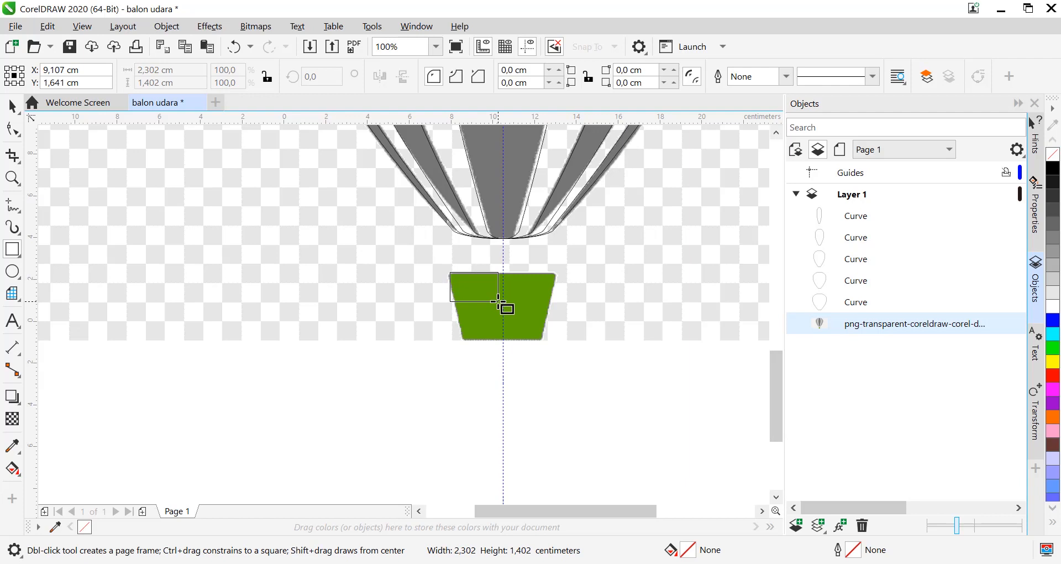
pyautogui.moveTo(499, 302); pyautogui.dragTo(557, 338)
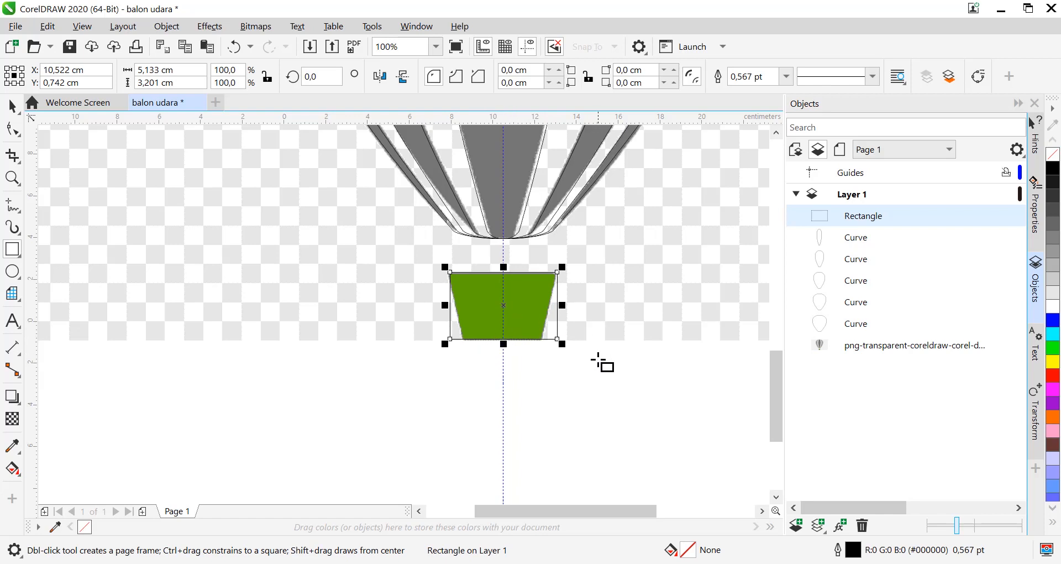
# Convert the basket rectangle to a curve and move its lower-left node inward to the green basket's lower-left corner.
pyautogui.click(13, 133)
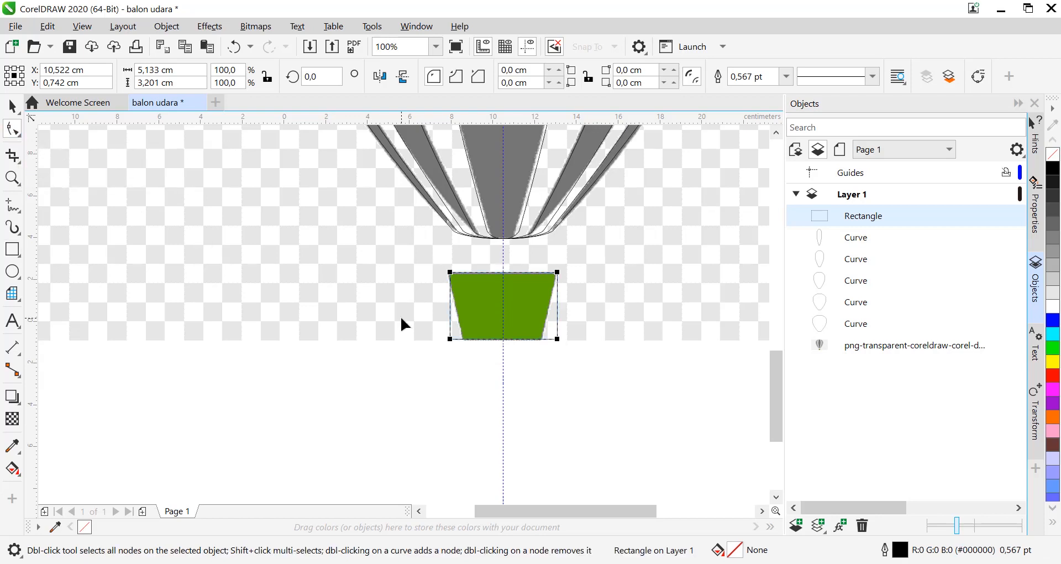
pyautogui.hotkey('ctrl', 'q')
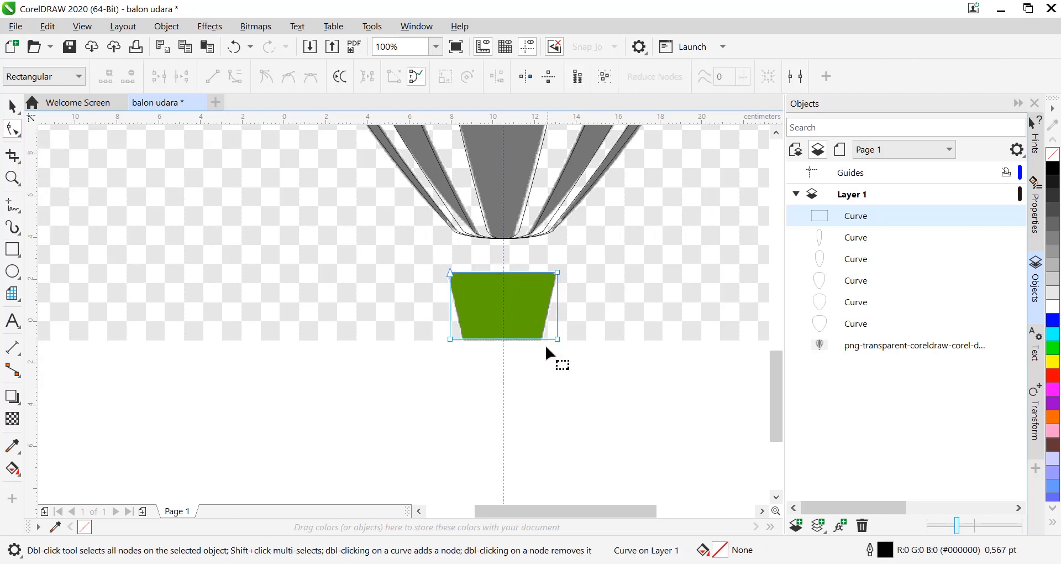
pyautogui.scroll(2, 545, 344)
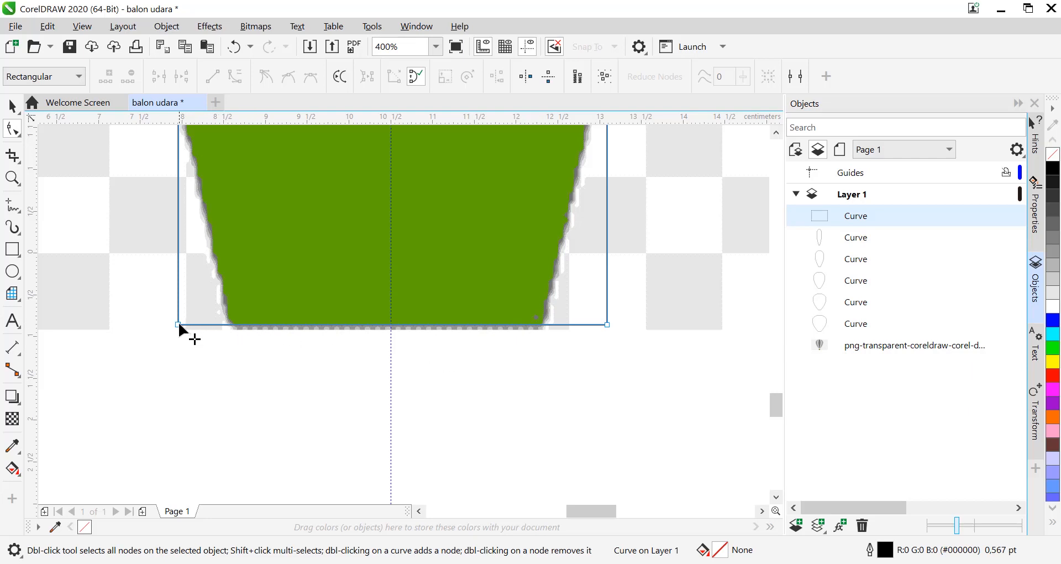
pyautogui.moveTo(180, 325); pyautogui.dragTo(229, 325)
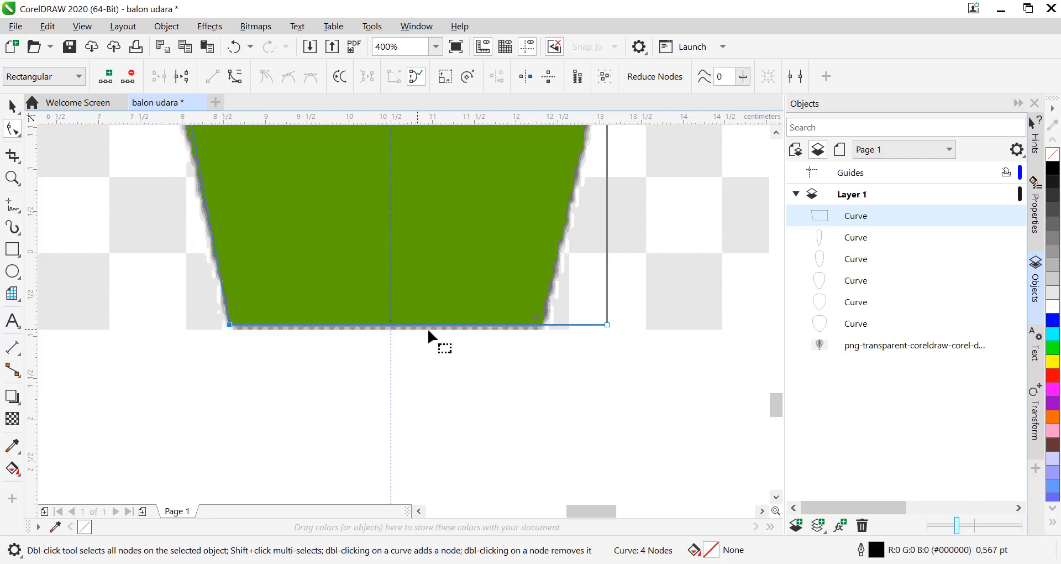
# Move the basket curve's remaining three nodes onto the green basket's corners and adjust its upper-left node to fit, finishing with the curve deselected.
pyautogui.moveTo(607, 325); pyautogui.dragTo(545, 325)
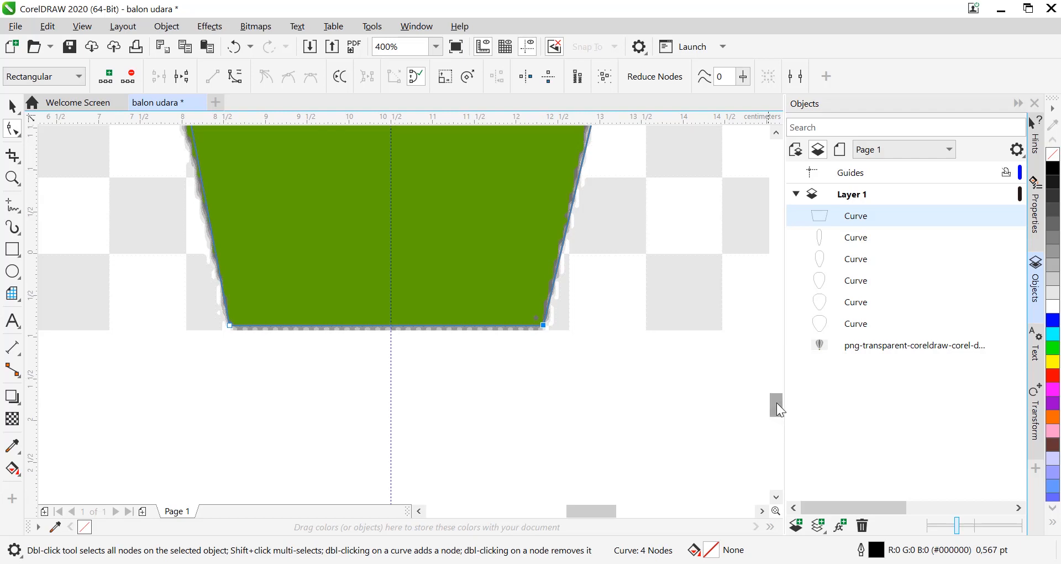
pyautogui.moveTo(777, 403); pyautogui.dragTo(777, 395)
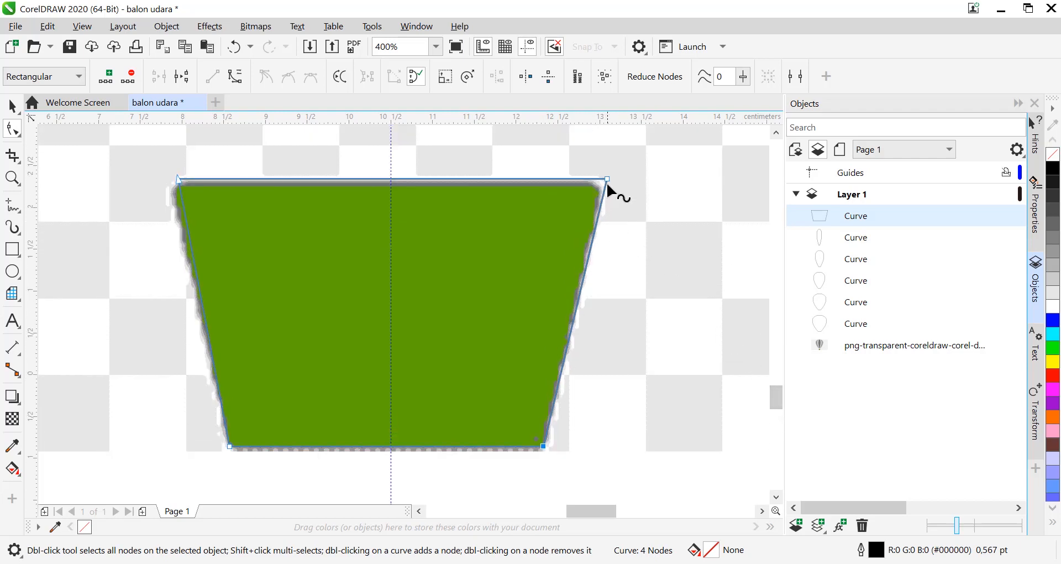
pyautogui.moveTo(608, 187); pyautogui.dragTo(600, 188)
pyautogui.moveTo(179, 179); pyautogui.dragTo(173, 183)
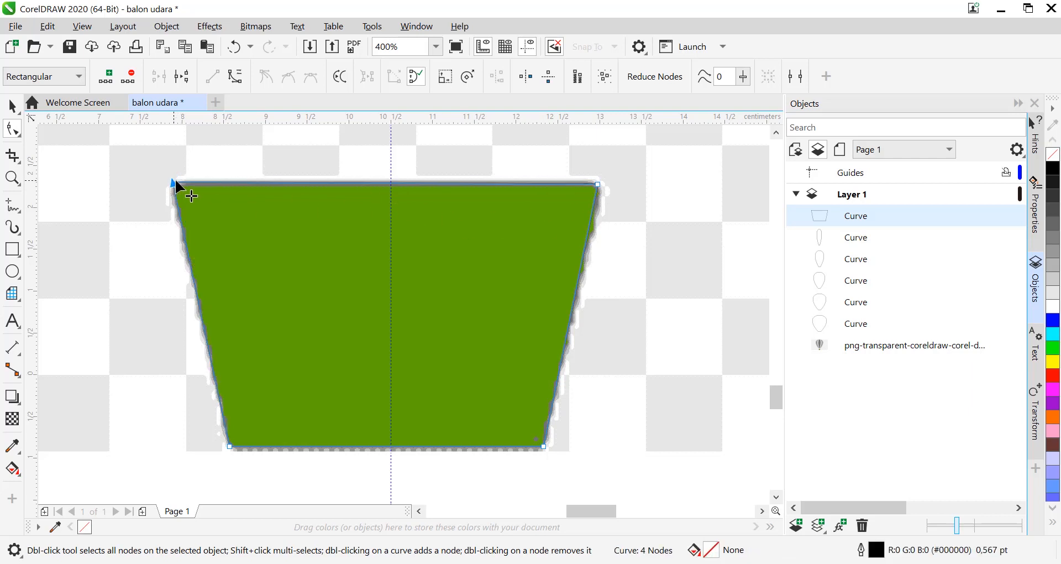
pyautogui.scroll(-2, 473, 296)
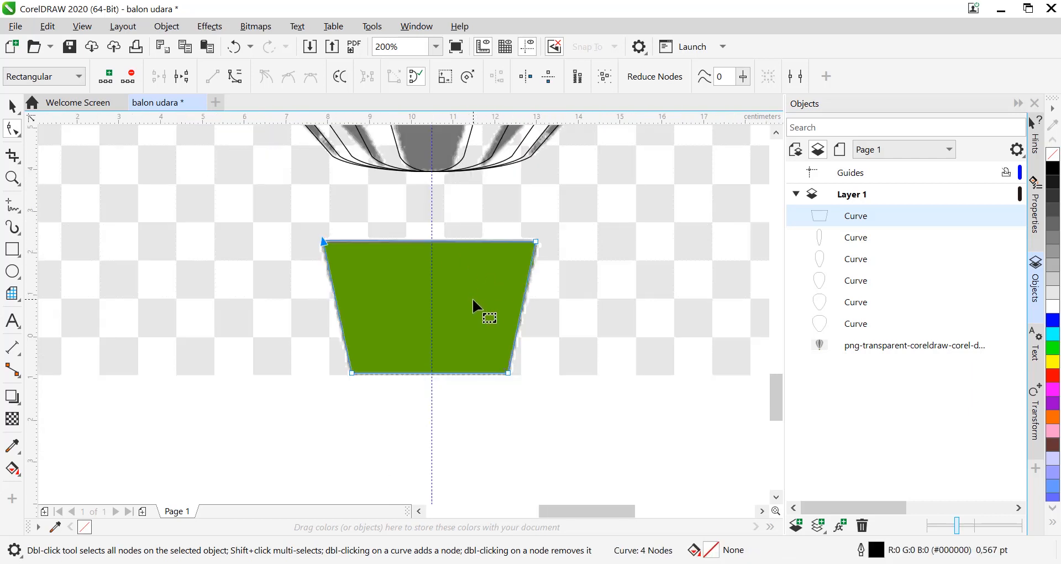
pyautogui.click(12, 105)
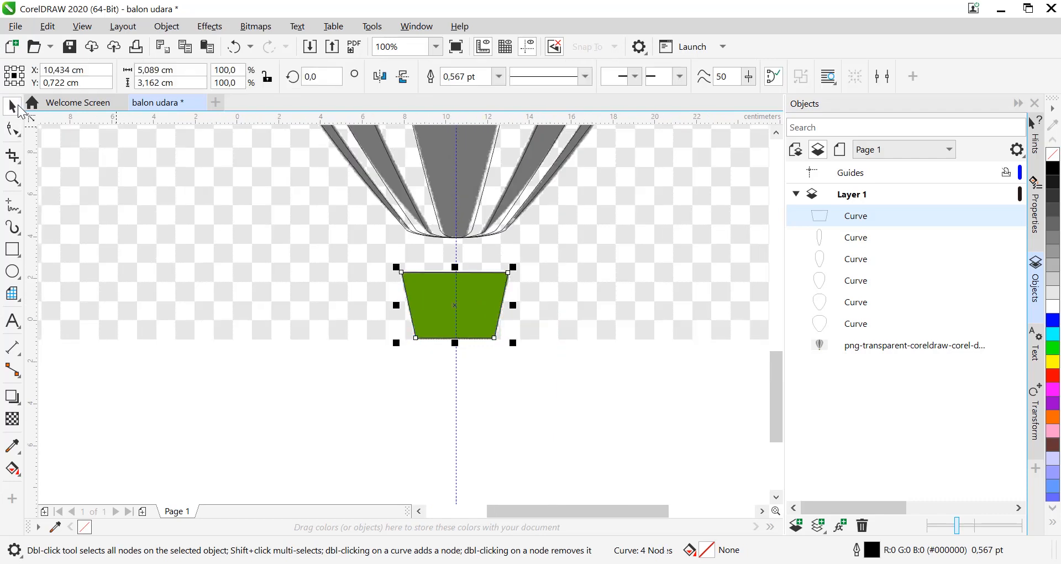
pyautogui.click(644, 399)
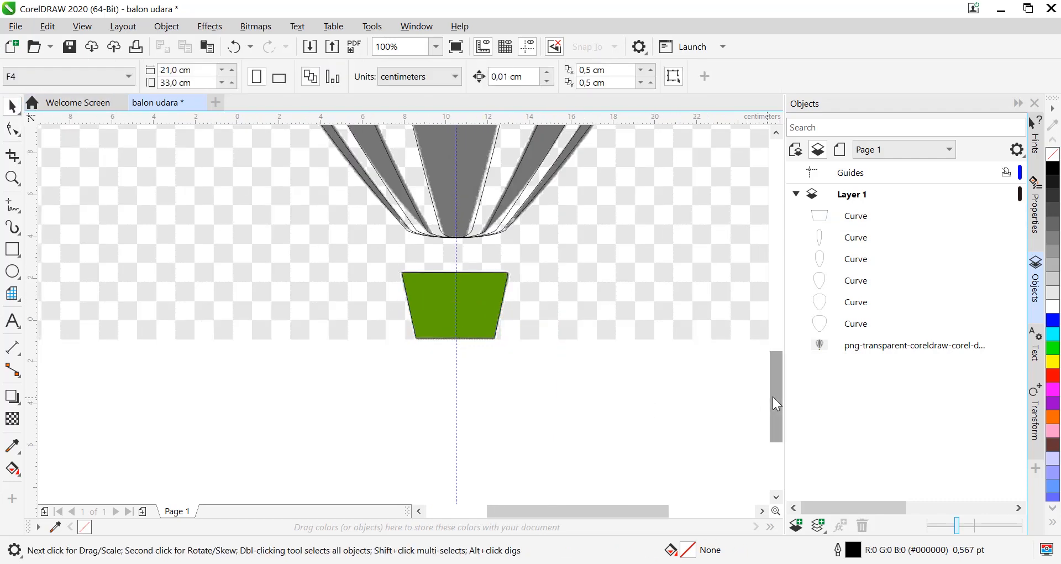
# Sample the grey of the imported balloon's central stripe and fill the narrowest outline with it.
pyautogui.moveTo(776, 397); pyautogui.dragTo(780, 368)
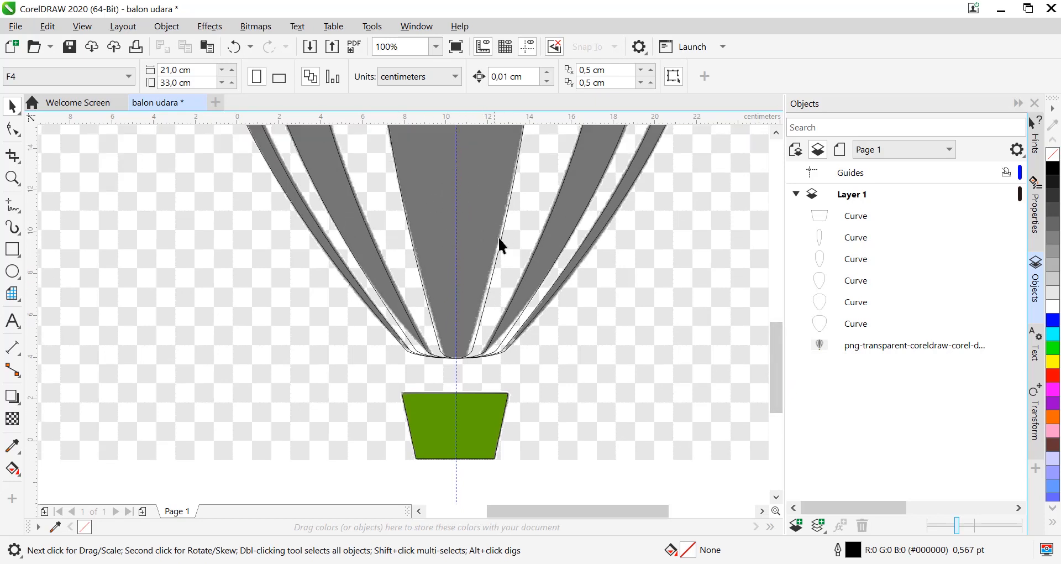
pyautogui.click(12, 445)
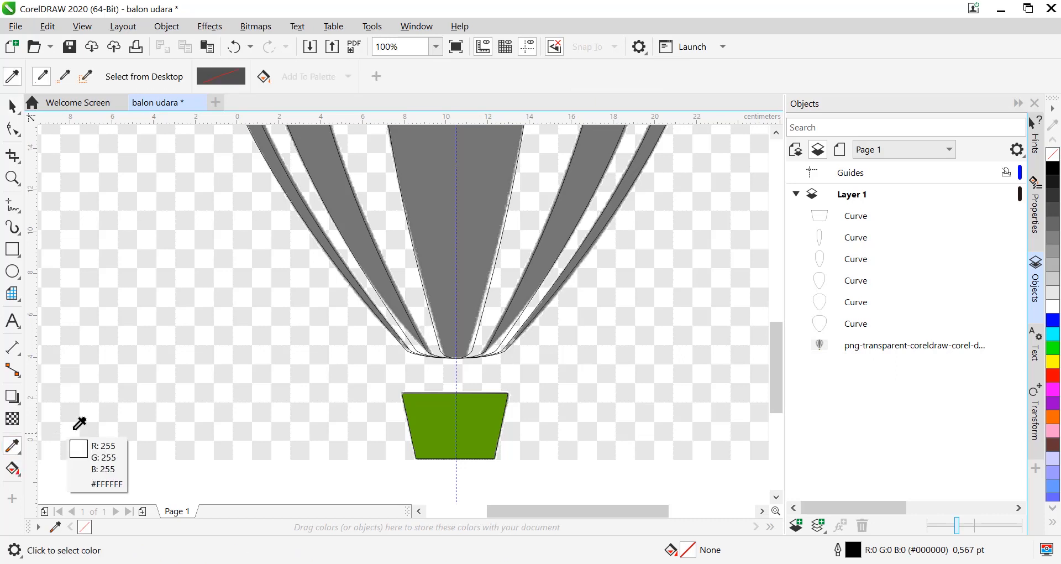
pyautogui.click(446, 176)
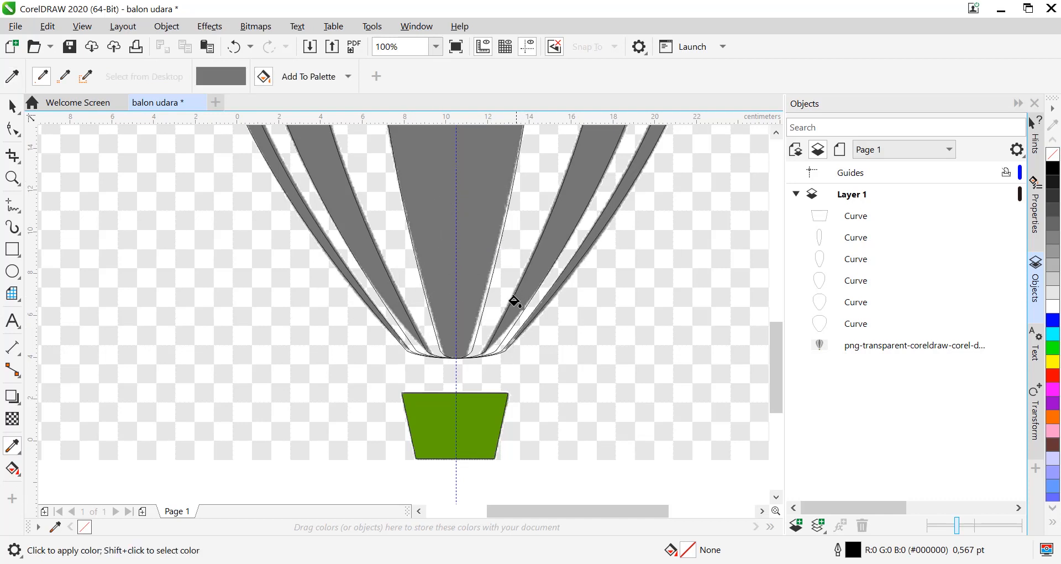
pyautogui.click(441, 203)
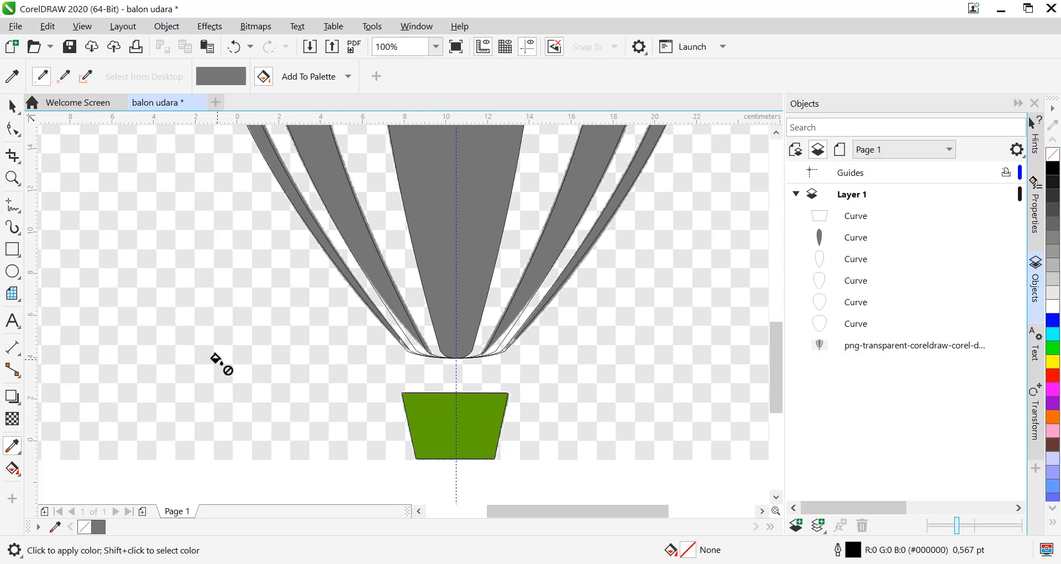
# Sample the green of the imported basket and fill the basket curve with it.
pyautogui.click(13, 78)
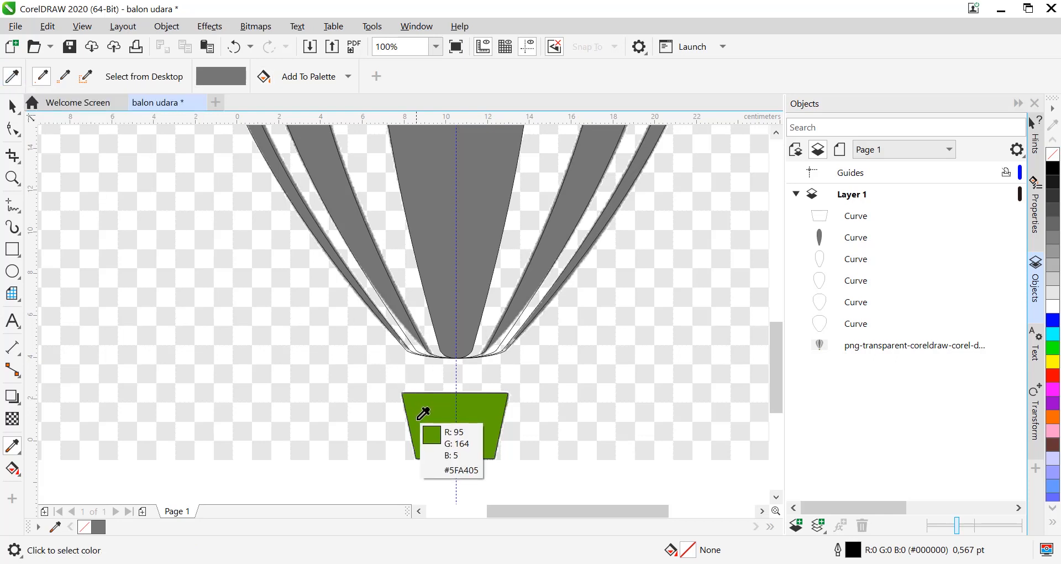
pyautogui.click(441, 411)
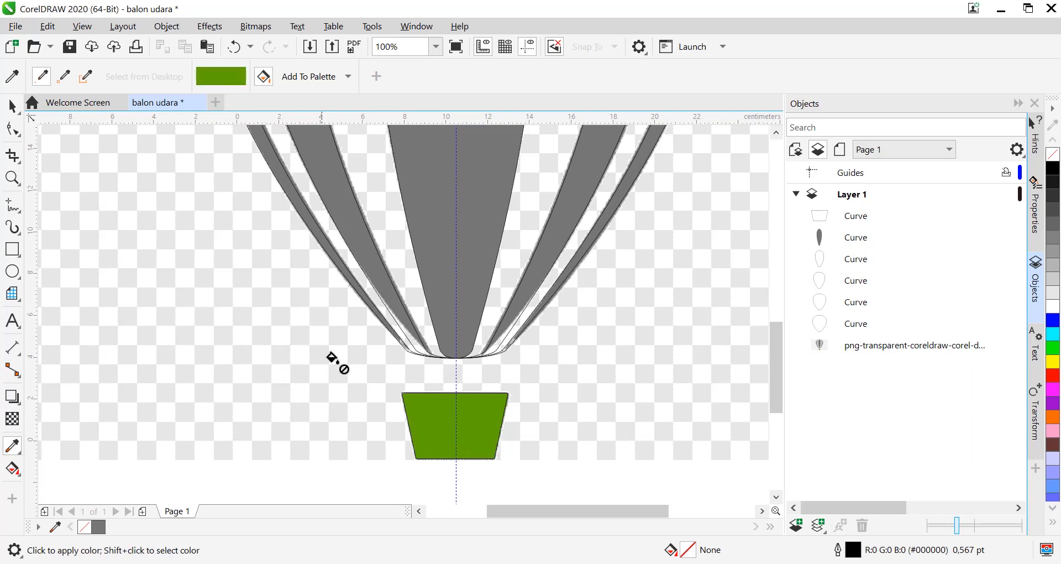
pyautogui.click(430, 408)
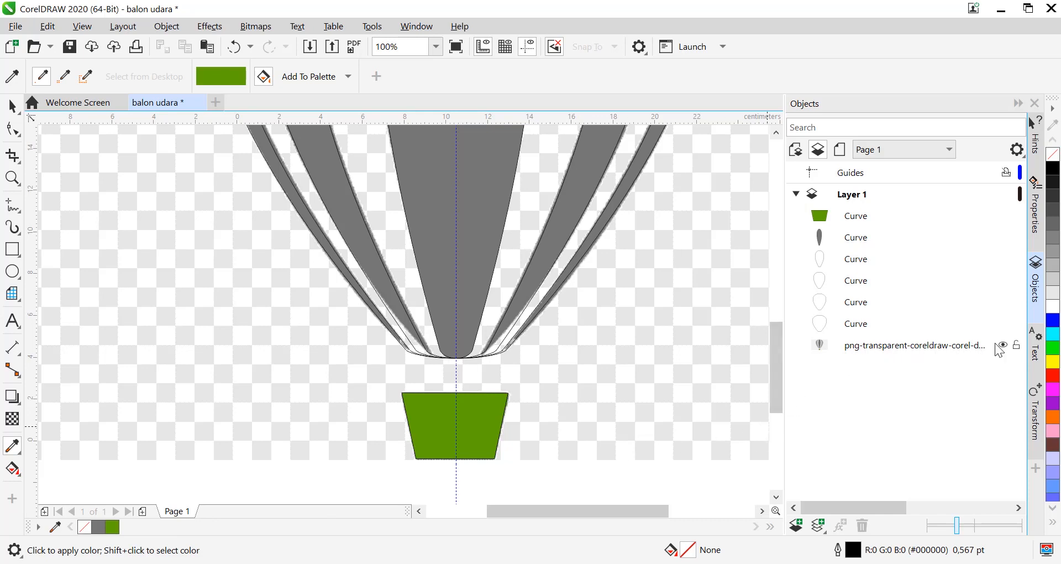
# Hide the imported balloon image and fill the outline directly around the grey central stripe with white.
pyautogui.click(1004, 346)
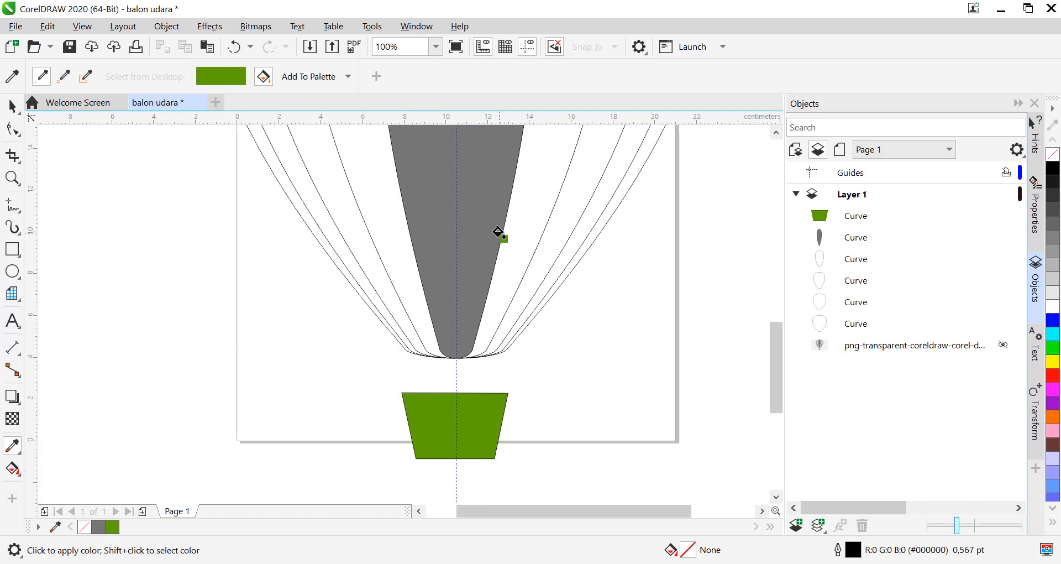
pyautogui.press('F4')
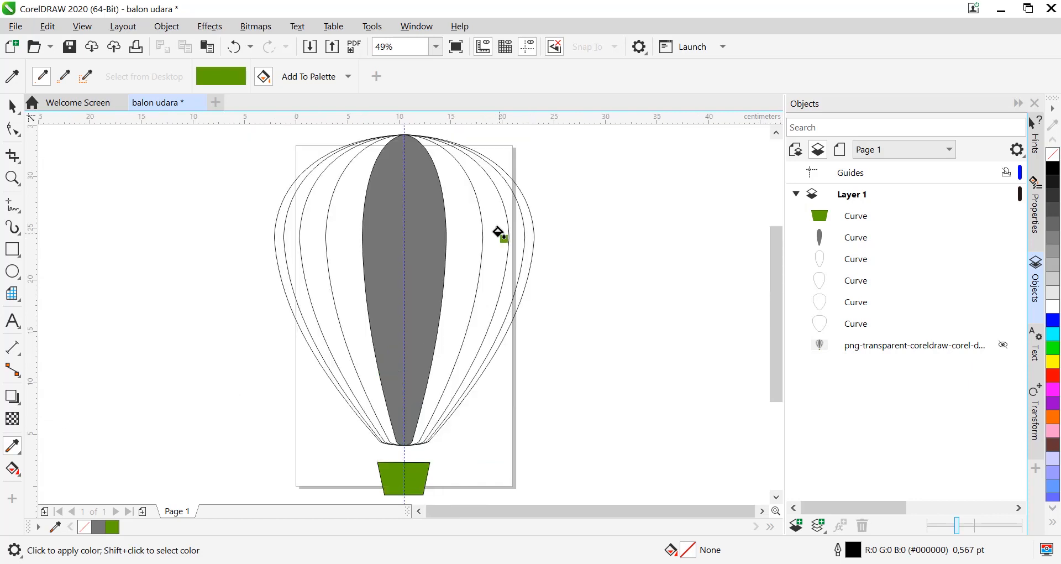
pyautogui.click(12, 105)
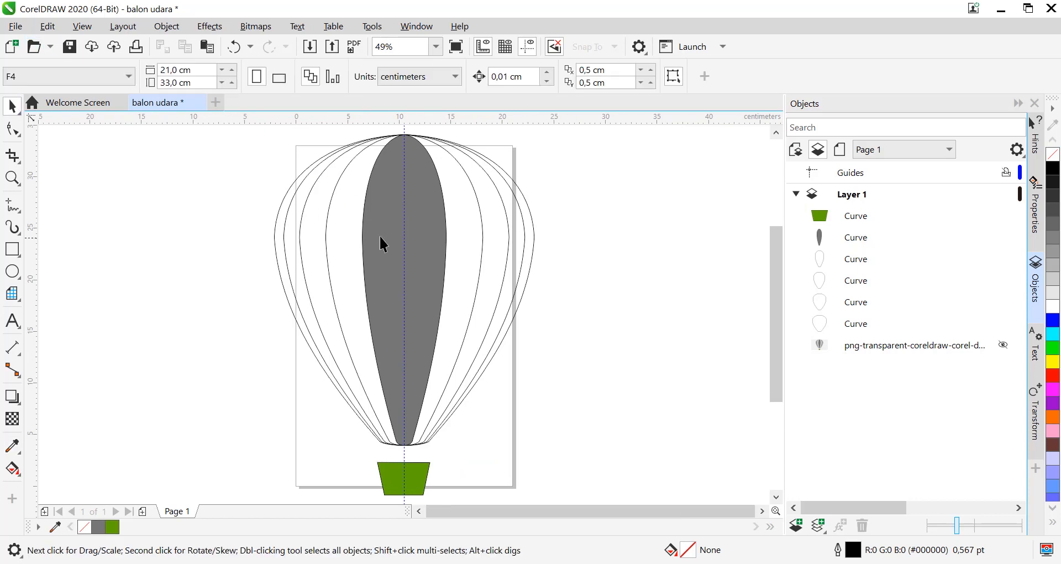
pyautogui.click(344, 209)
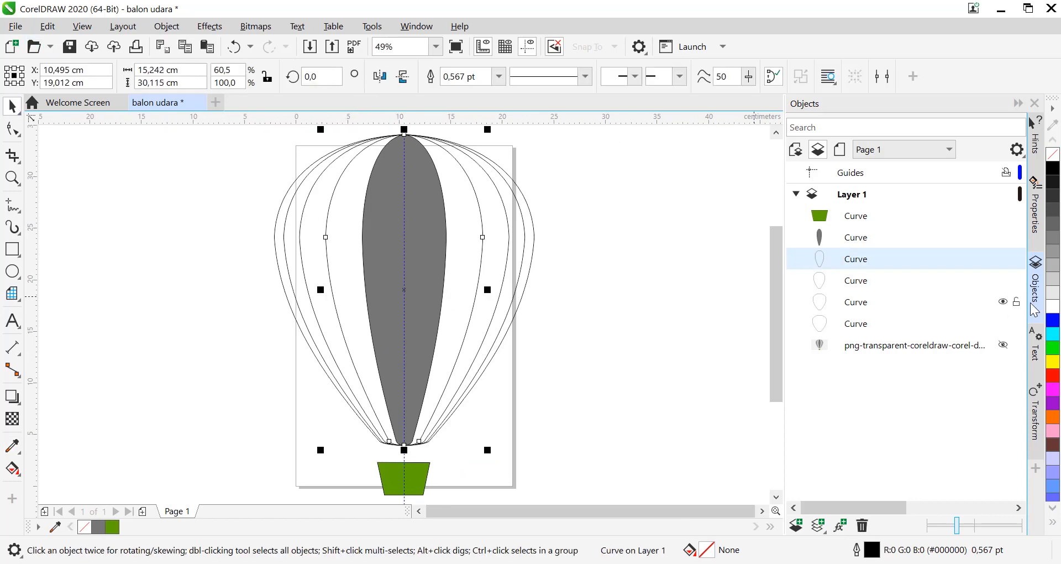
pyautogui.click(1053, 307)
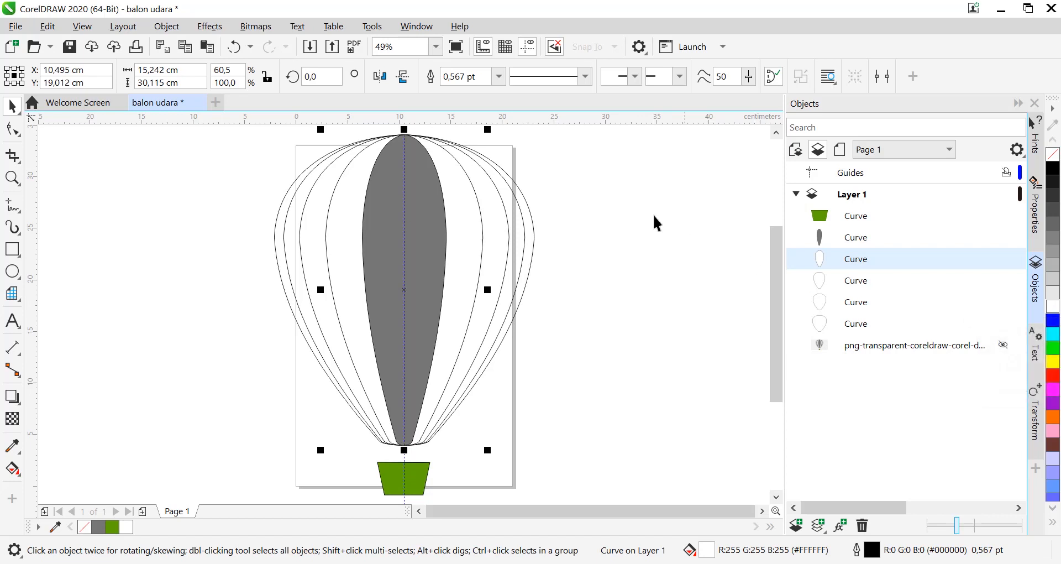
# Fill the three remaining outlines, working outward, with the sampled grey, white and the sampled grey.
pyautogui.click(501, 232)
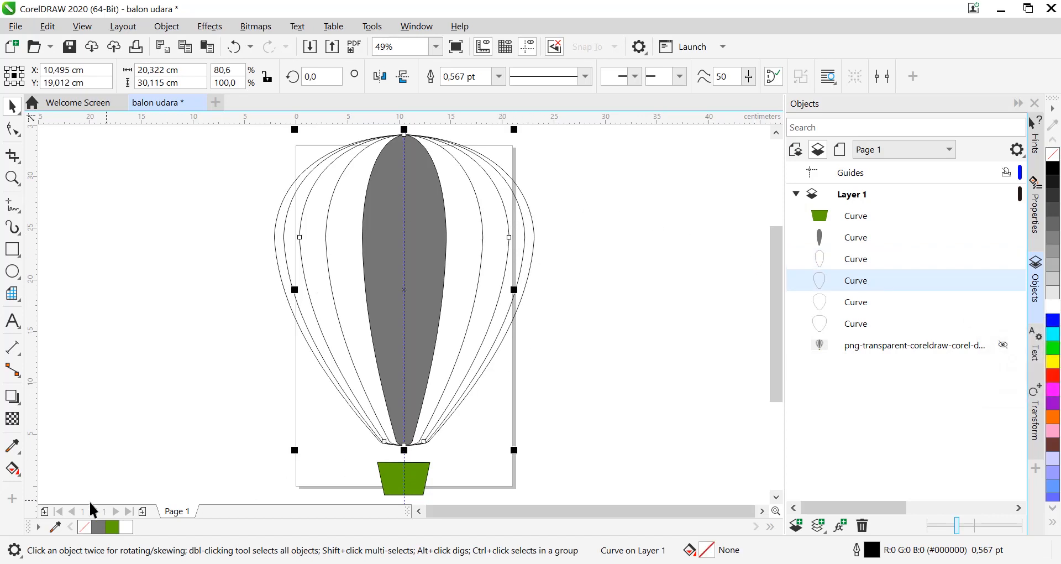
pyautogui.click(102, 529)
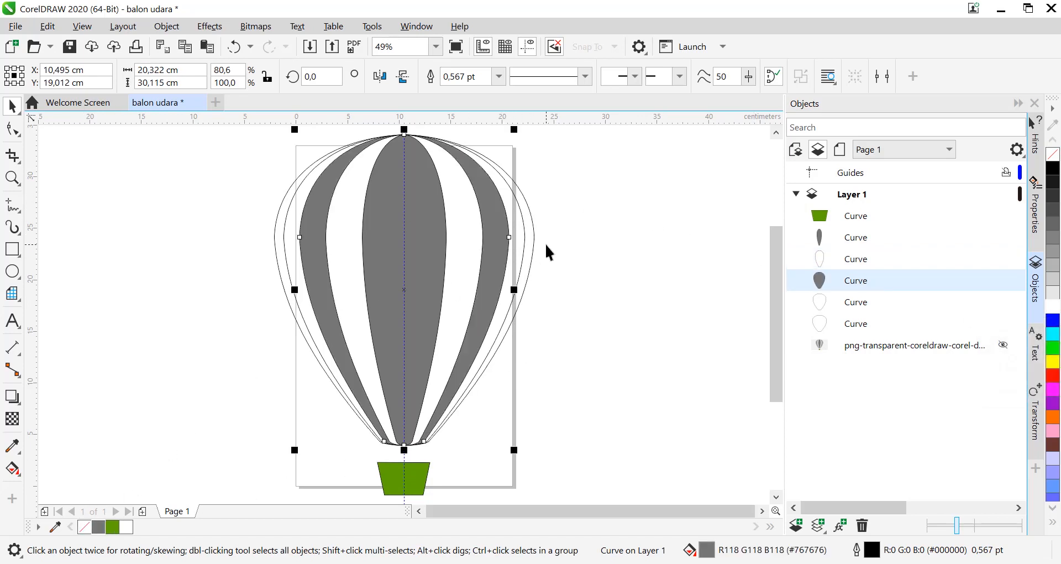
pyautogui.click(532, 253)
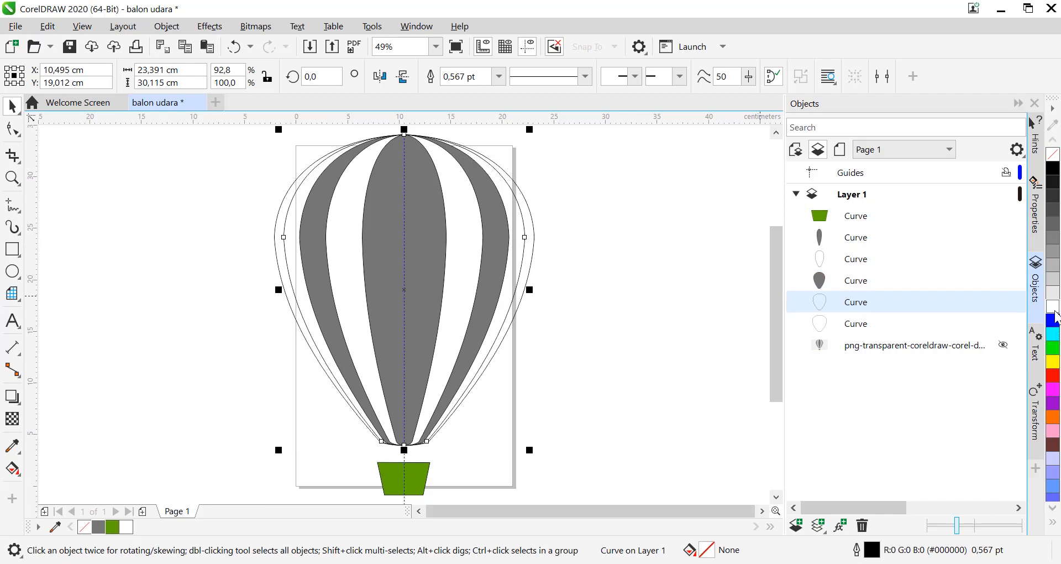
pyautogui.click(1054, 310)
pyautogui.click(531, 218)
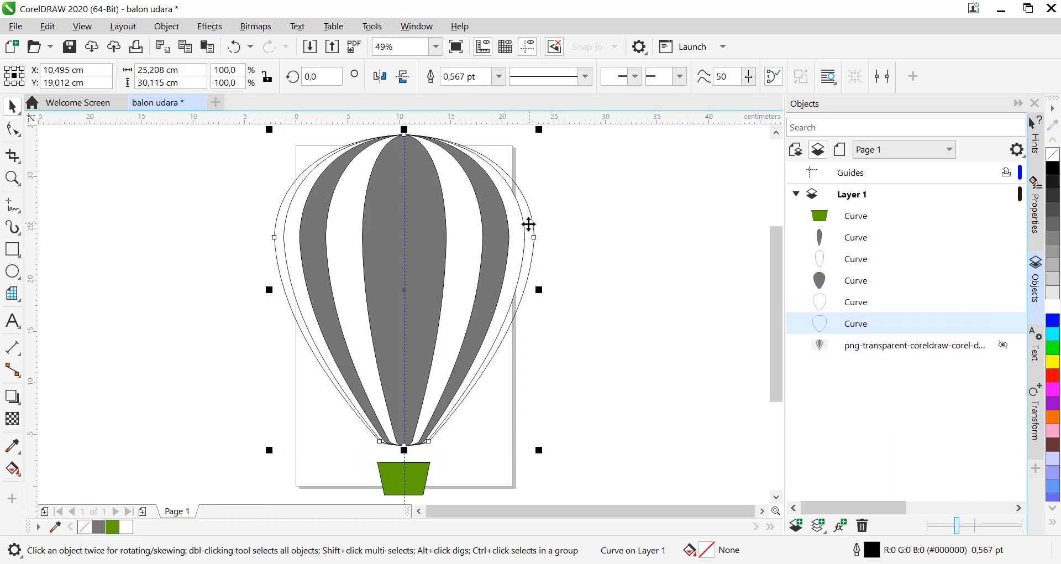
pyautogui.click(100, 527)
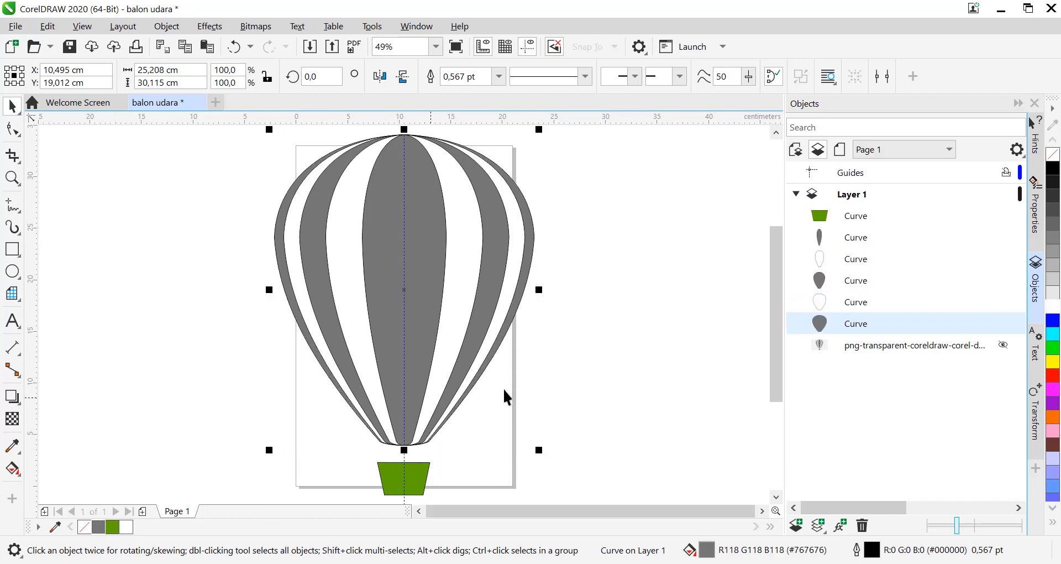
pyautogui.click(565, 381)
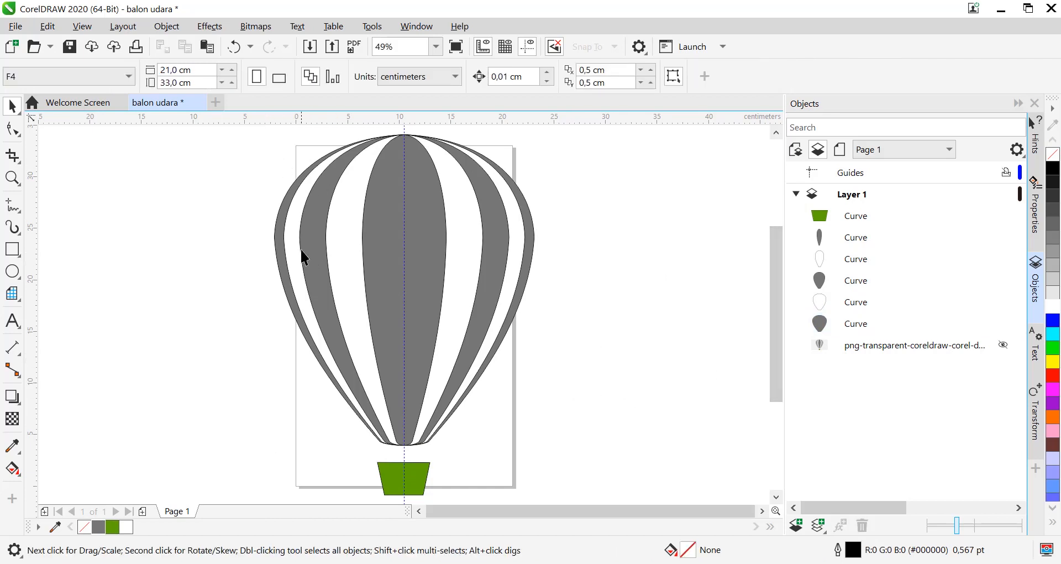
# Remove the outline stroke from all six balloon and basket shapes, then deselect them.
pyautogui.scroll(3, 300, 248)
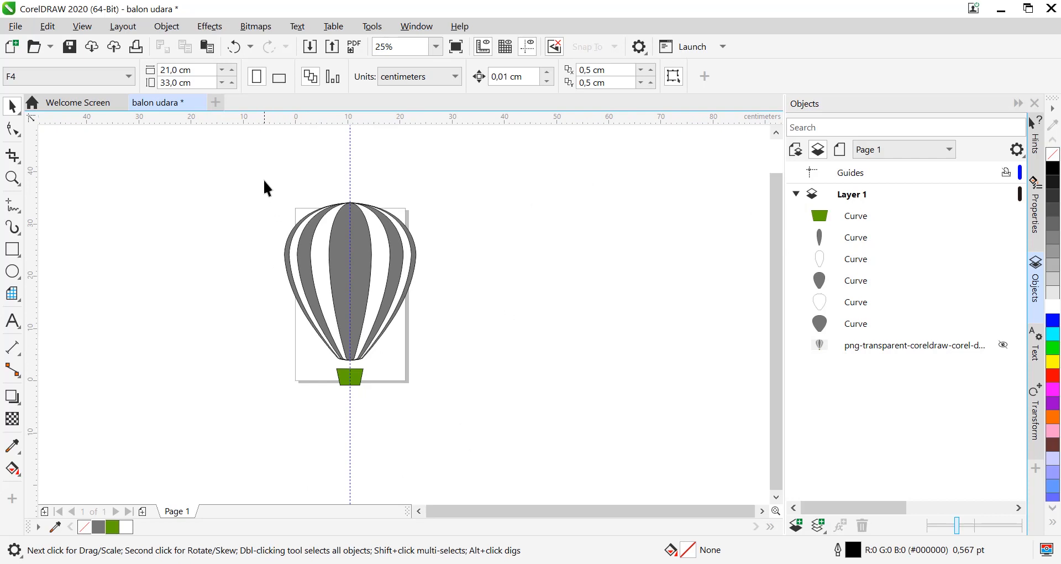
pyautogui.moveTo(264, 181); pyautogui.dragTo(430, 428)
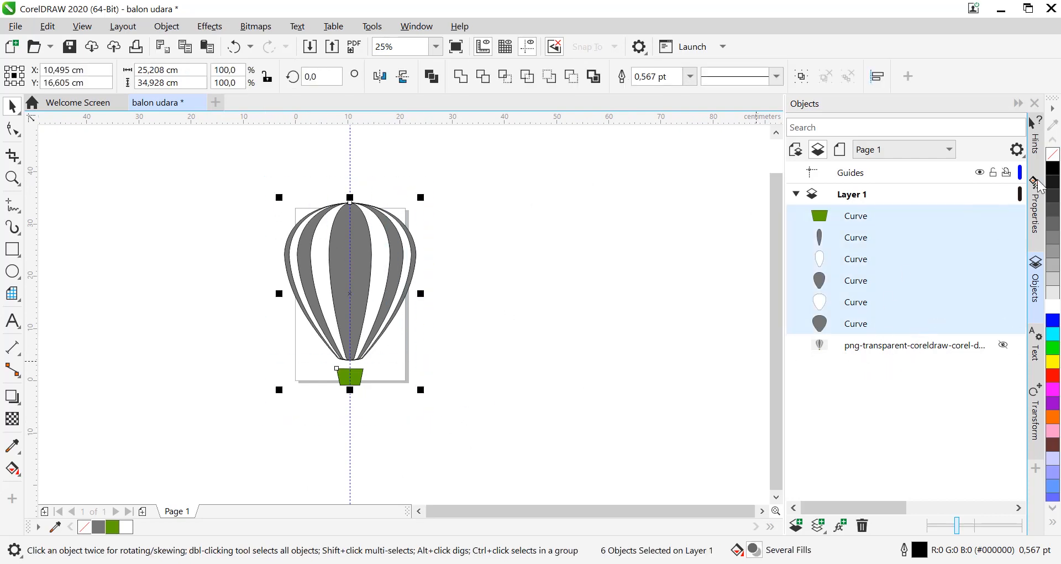
pyautogui.rightClick(1054, 156)
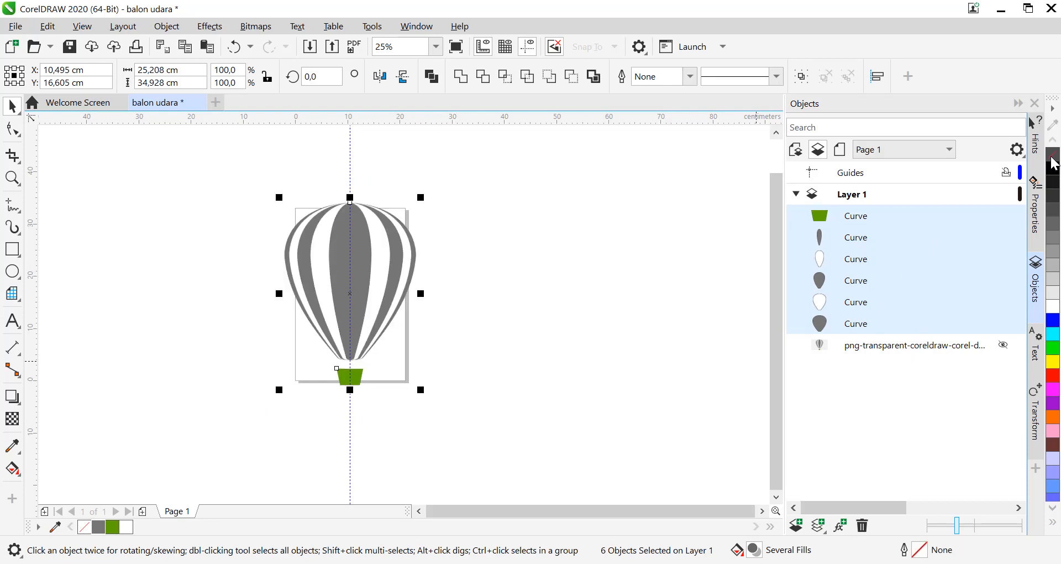
pyautogui.click(590, 327)
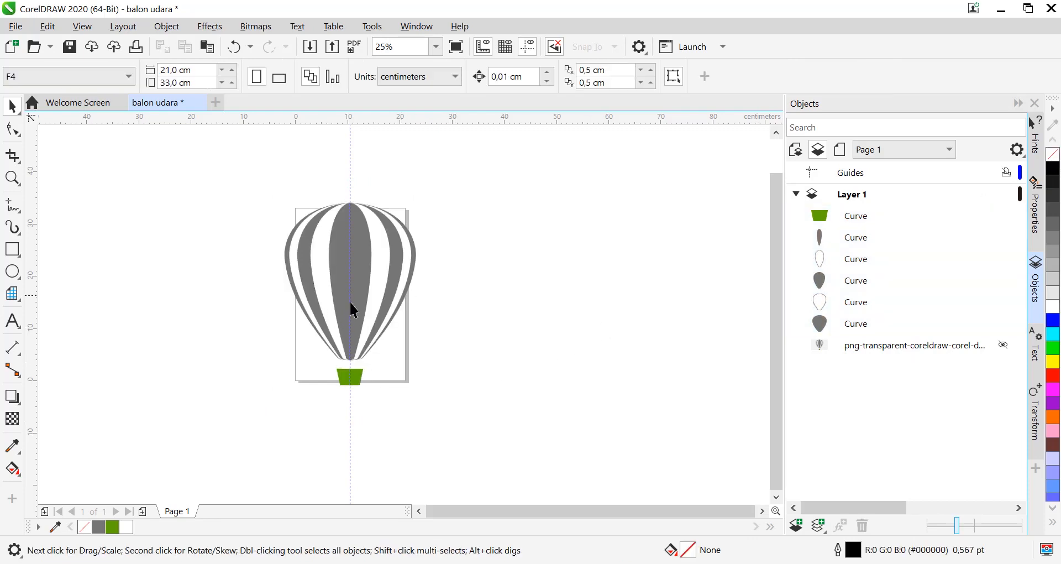
# Delete the vertical guideline through the balloon and group the six balloon and basket shapes.
pyautogui.click(351, 415)
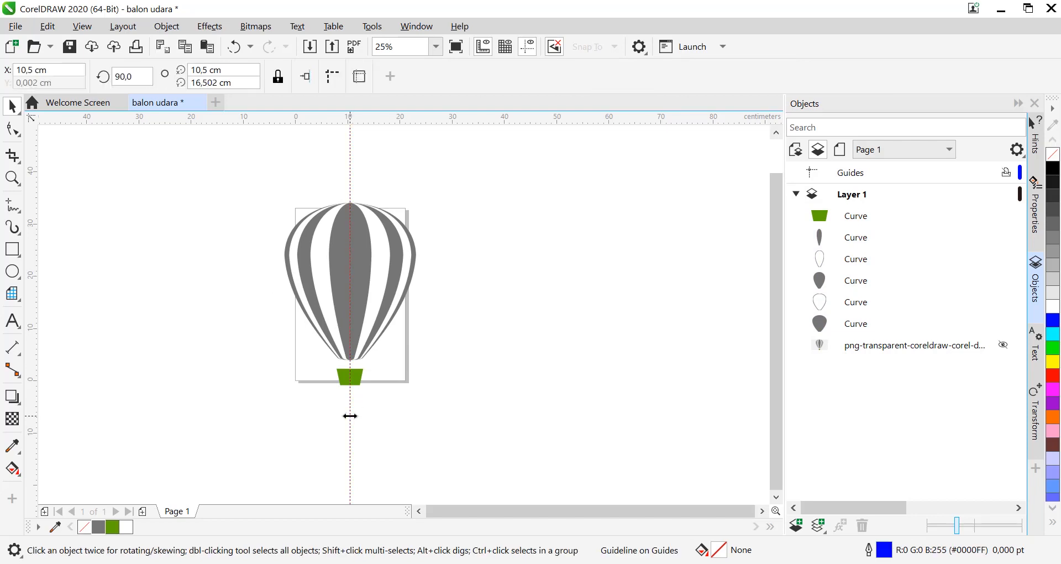
pyautogui.press('Delete')
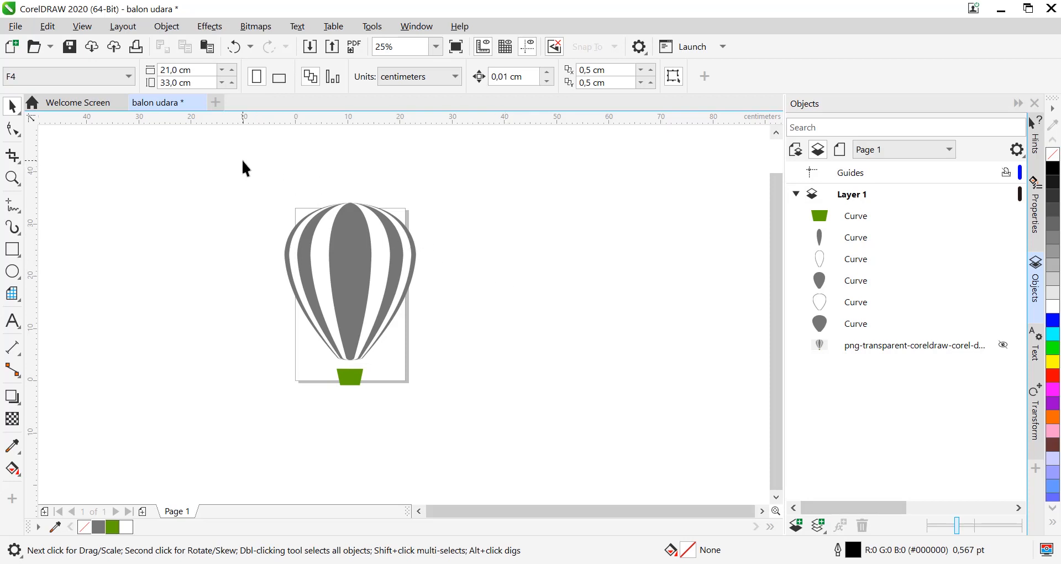
pyautogui.moveTo(443, 389); pyautogui.dragTo(461, 430)
pyautogui.moveTo(461, 431); pyautogui.dragTo(461, 430)
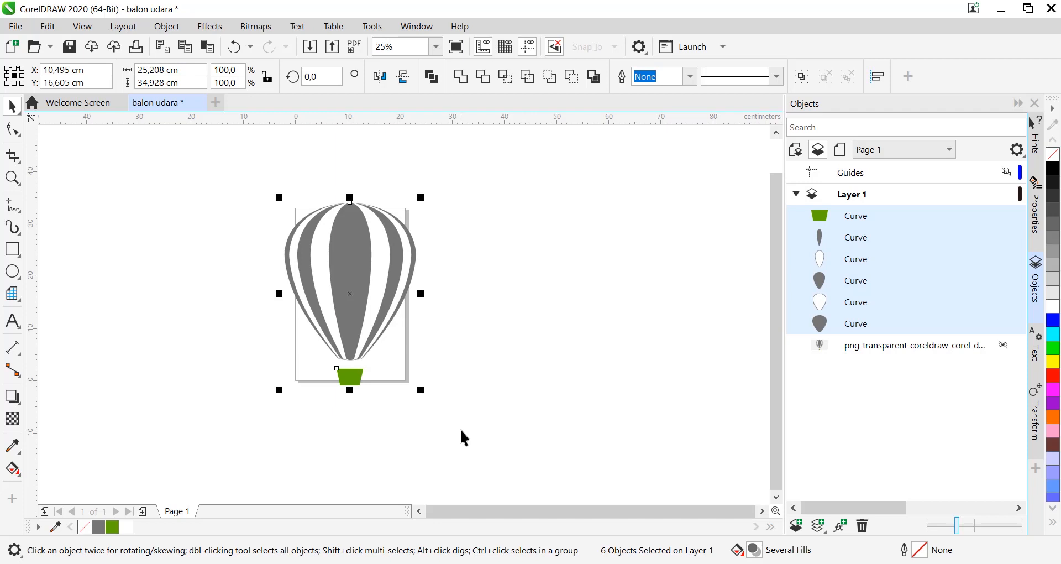
pyautogui.hotkey('ctrl', 'g')
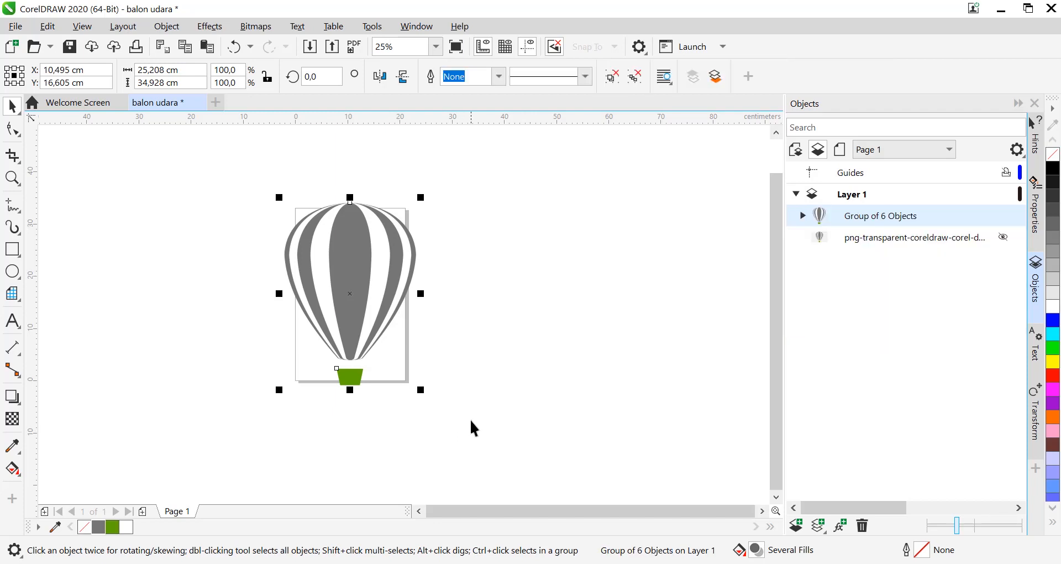
pyautogui.click(521, 419)
# Move the balloon group off to the right of the page and centre it back on the page.
pyautogui.click(387, 269)
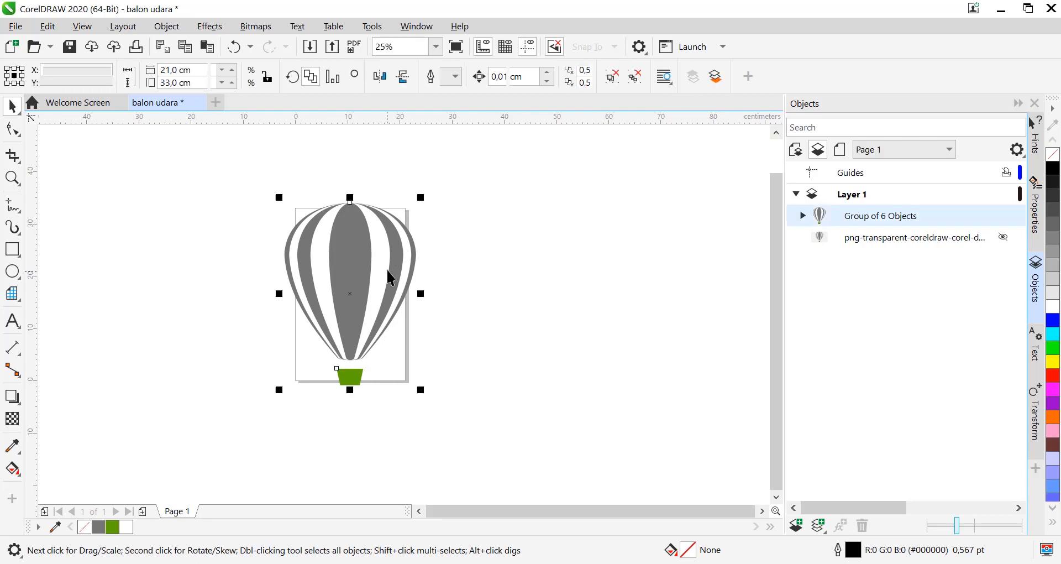
pyautogui.moveTo(378, 267); pyautogui.dragTo(555, 254)
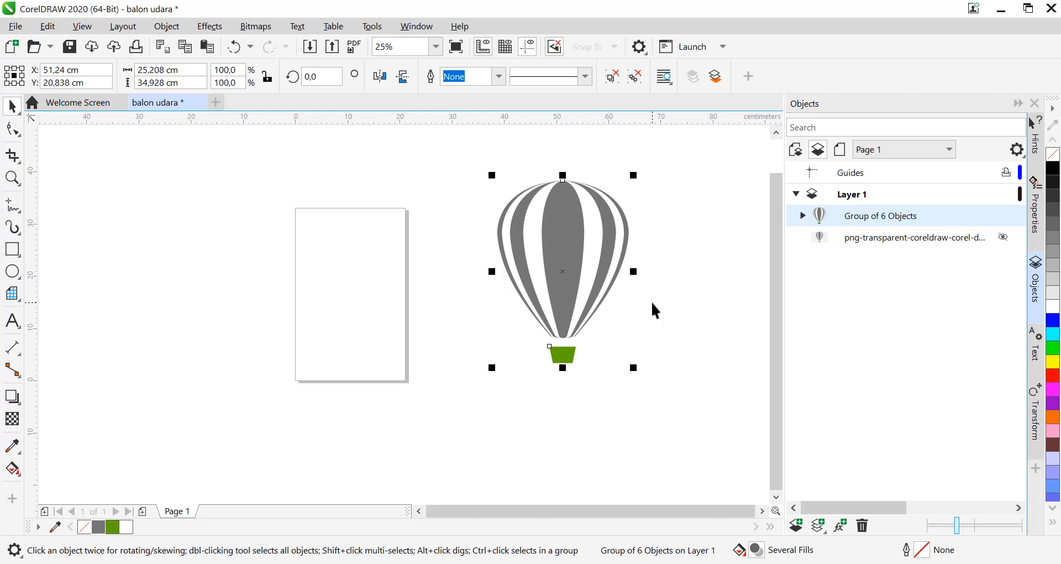
pyautogui.press('p')
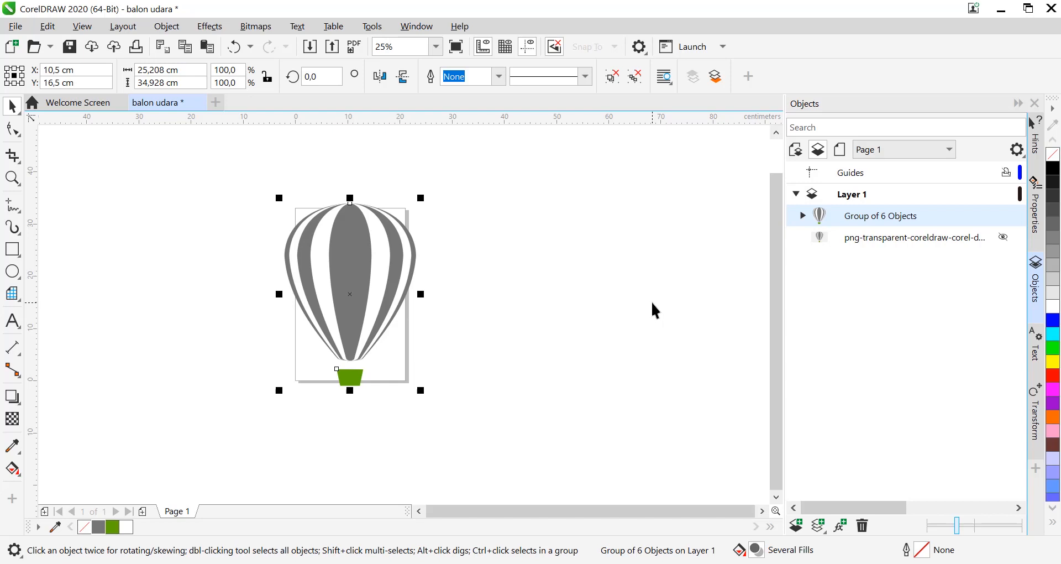
pyautogui.hotkey('shift', 'F2')
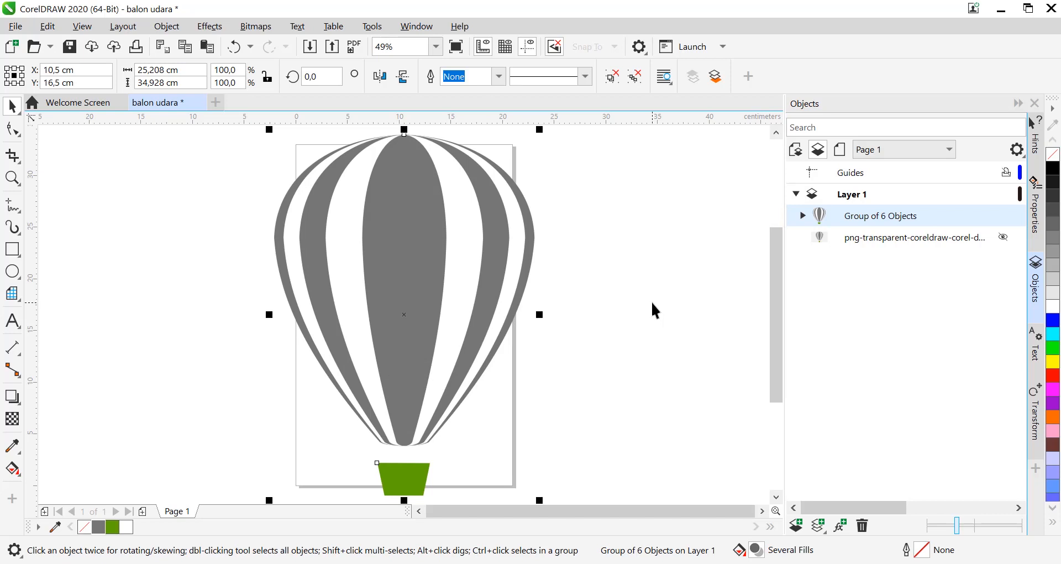
pyautogui.click(652, 303)
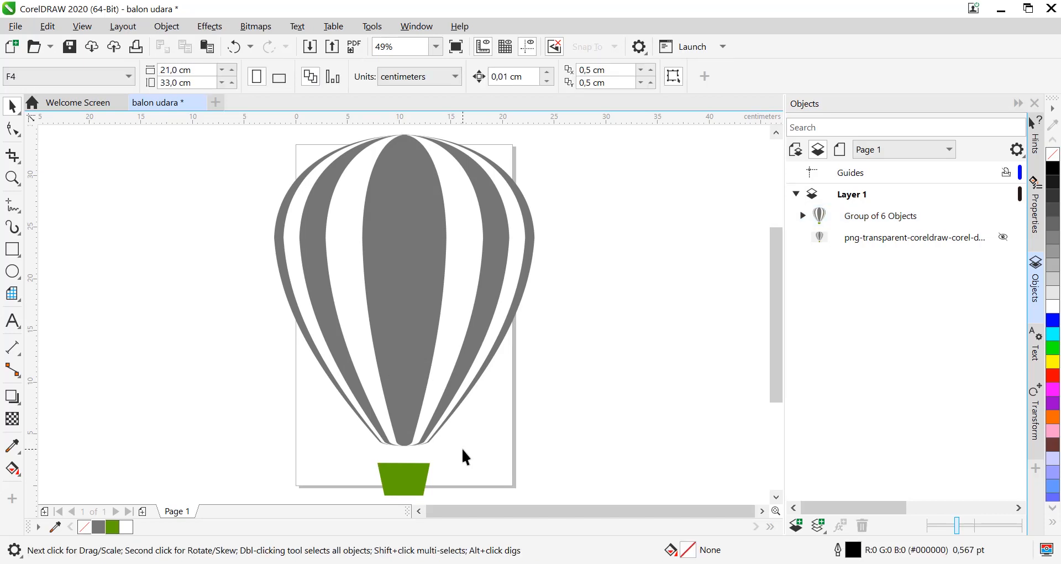